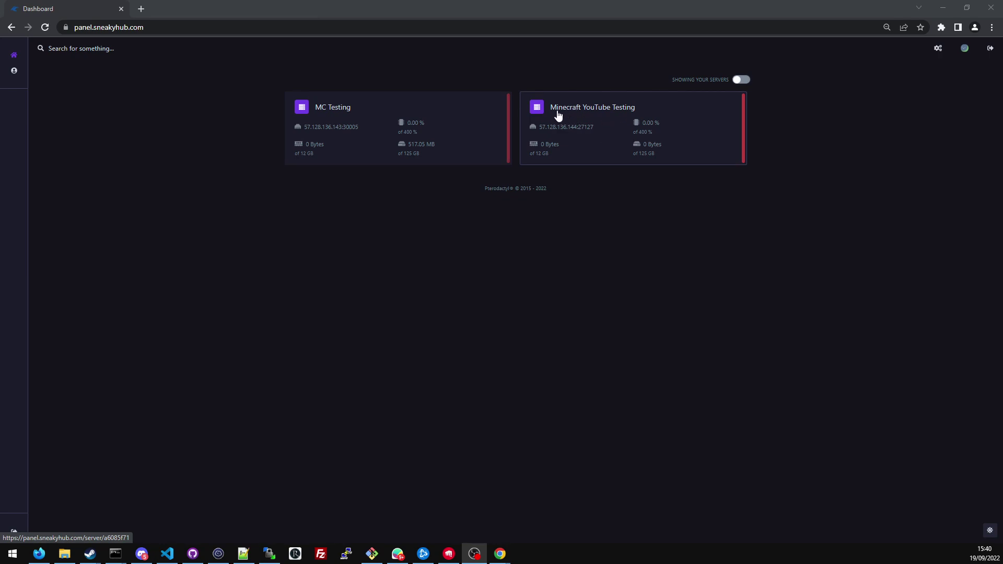
Step: Open and start the Minecraft YouTube Testing server, switching its image to ghcr.io/pterodactyl/yolks:java_17
{"action": "left_click", "coordinate": [616, 128]}
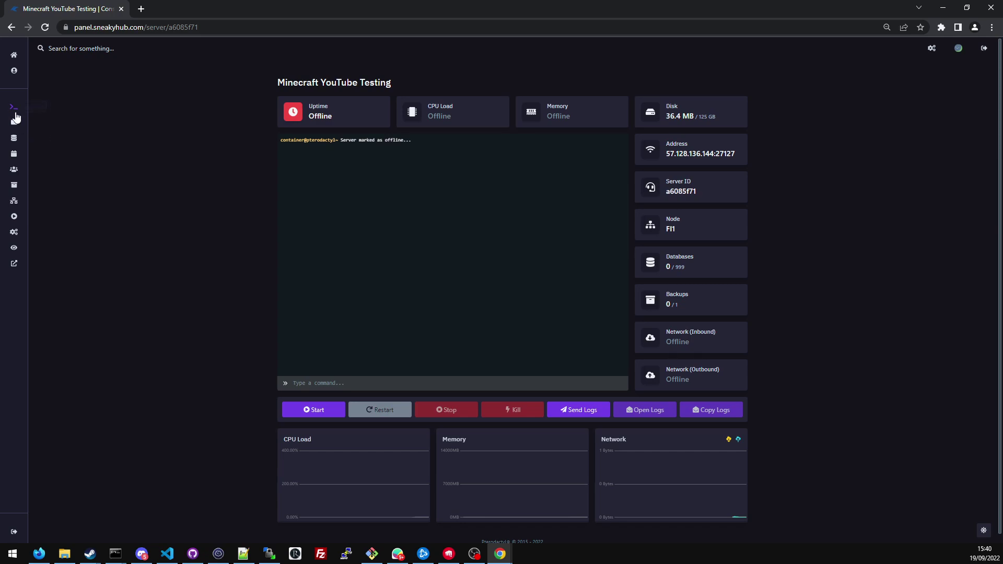
{"action": "left_click", "coordinate": [303, 412]}
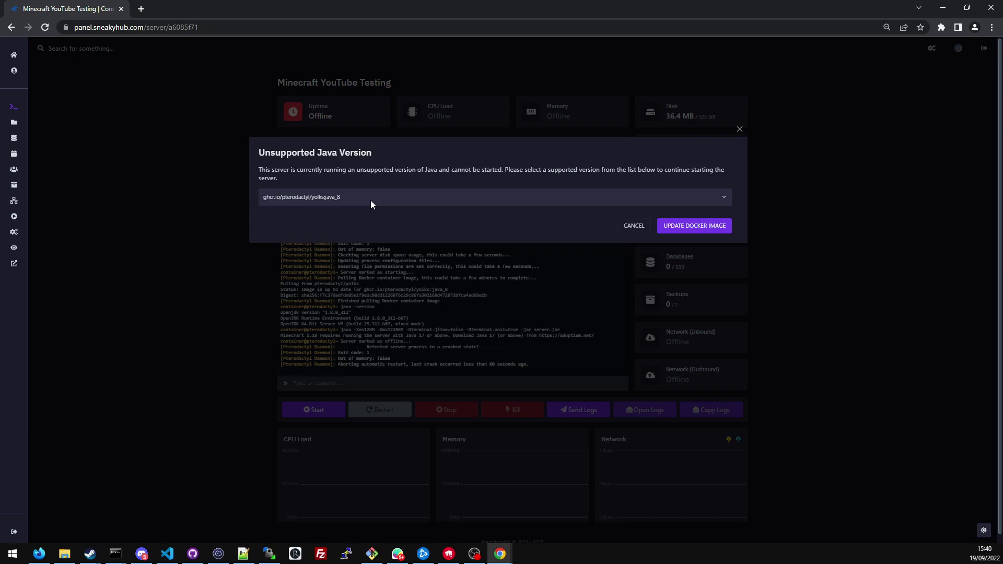
{"action": "left_click", "coordinate": [371, 204]}
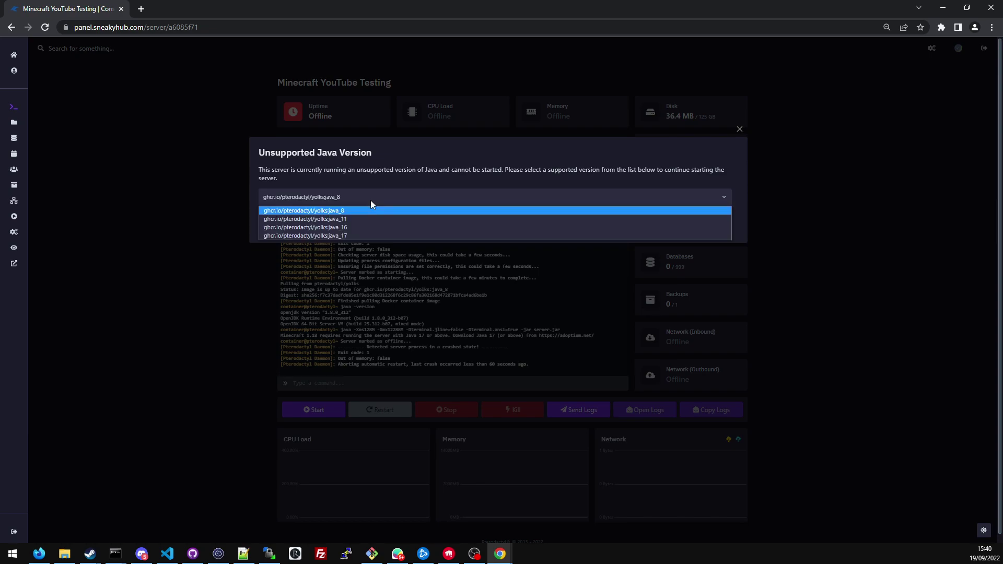
{"action": "left_click", "coordinate": [356, 237]}
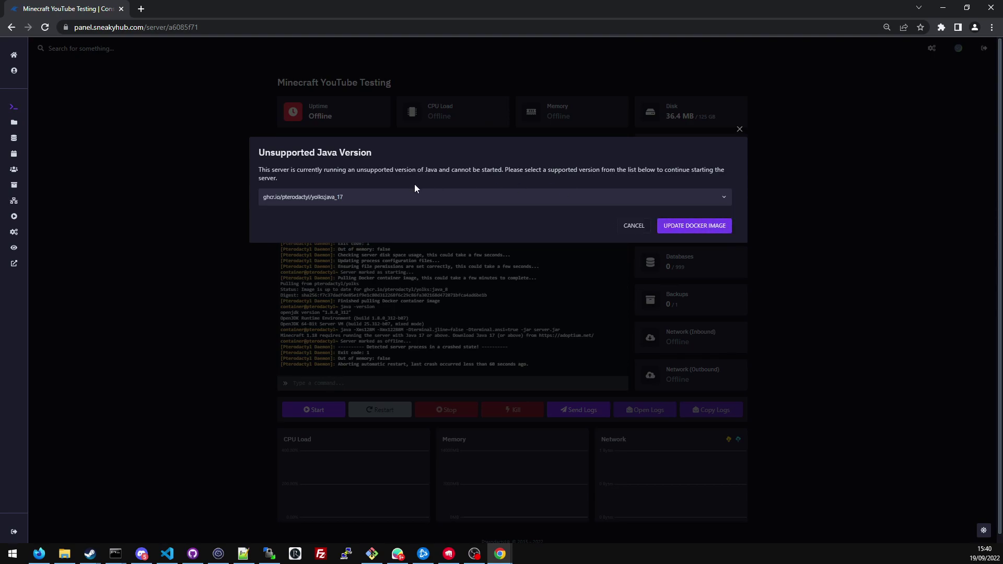
{"action": "left_click", "coordinate": [691, 228]}
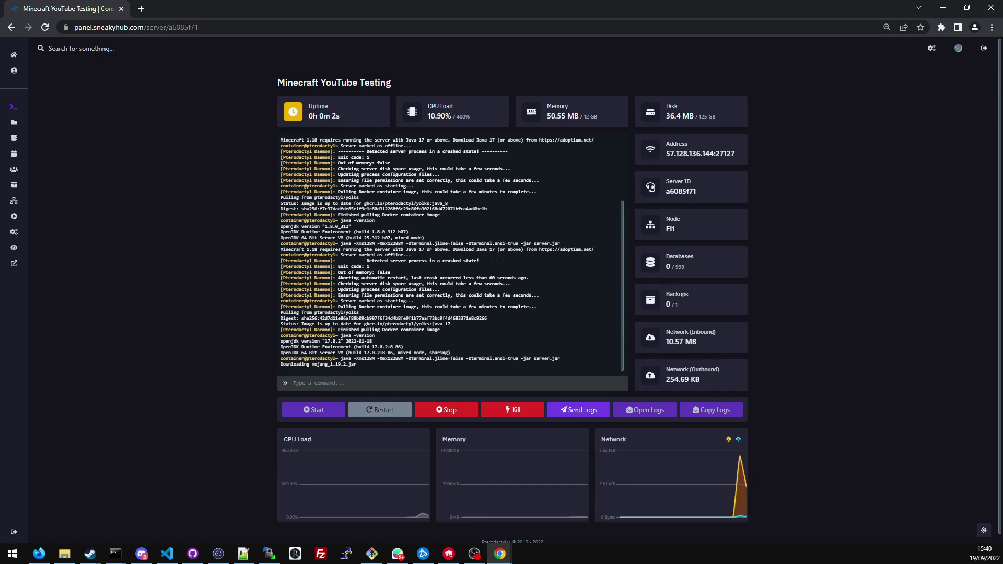
Step: Follow the boot log, highlighting the Java 17.0.2 version and Mojang jar download lines
{"action": "left_click_drag", "start_coordinate": [372, 341], "coordinate": [316, 341]}
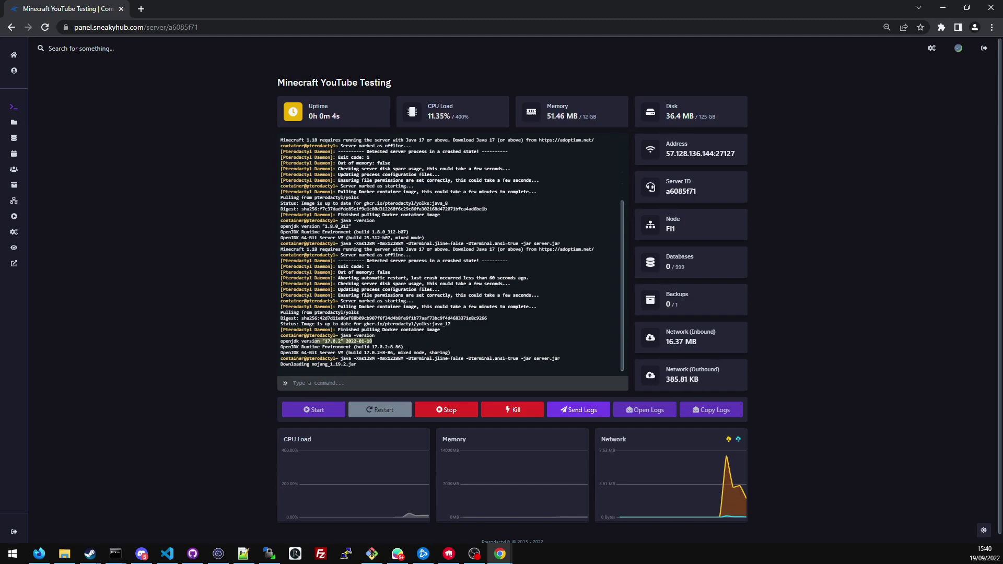
{"action": "left_click_drag", "start_coordinate": [362, 364], "coordinate": [281, 364]}
{"action": "left_click", "coordinate": [378, 362]}
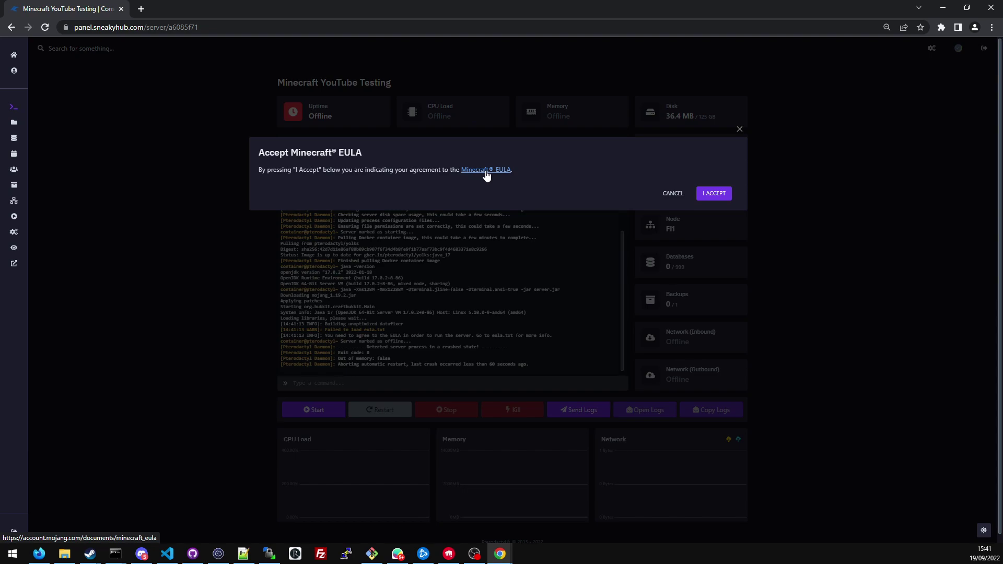
Step: Accept the Minecraft EULA so the Paper 1.19.2 server finishes loading
{"action": "left_click", "coordinate": [712, 195]}
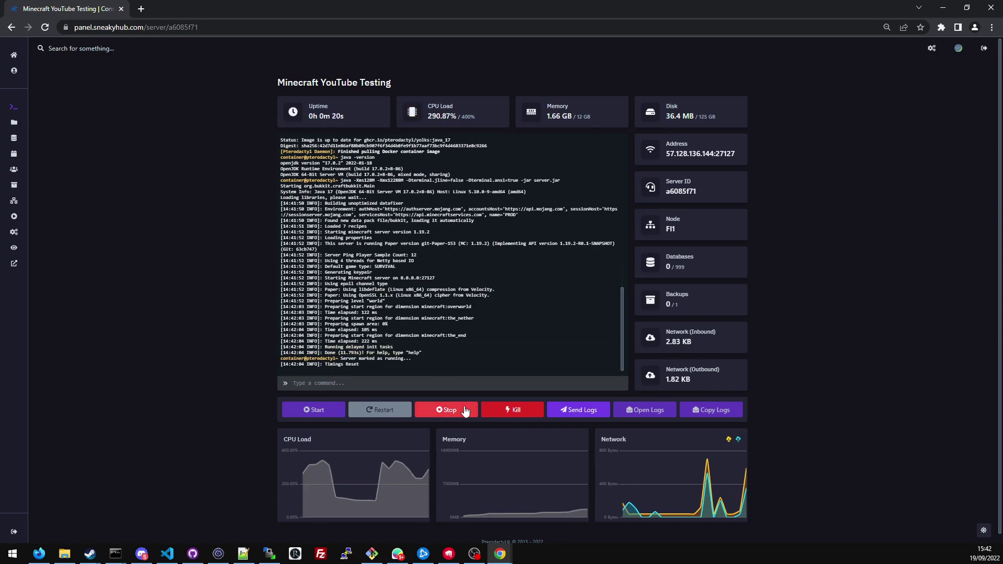
Step: Stop the server and upload LuckPerms-Bukkit-5.4.46.jar into the plugins folder
{"action": "left_click", "coordinate": [447, 410]}
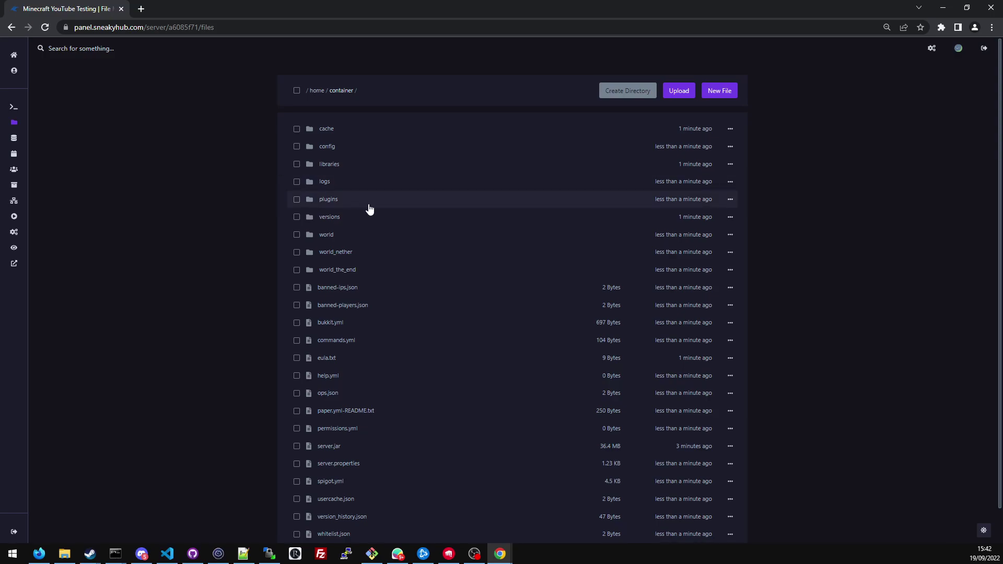
{"action": "left_click", "coordinate": [343, 203]}
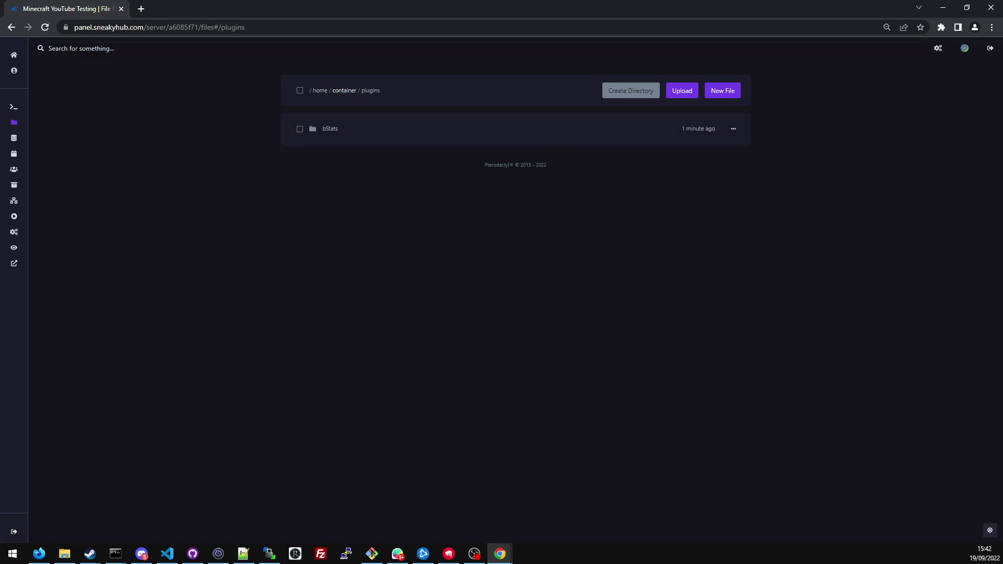
{"action": "key", "text": "super+e"}
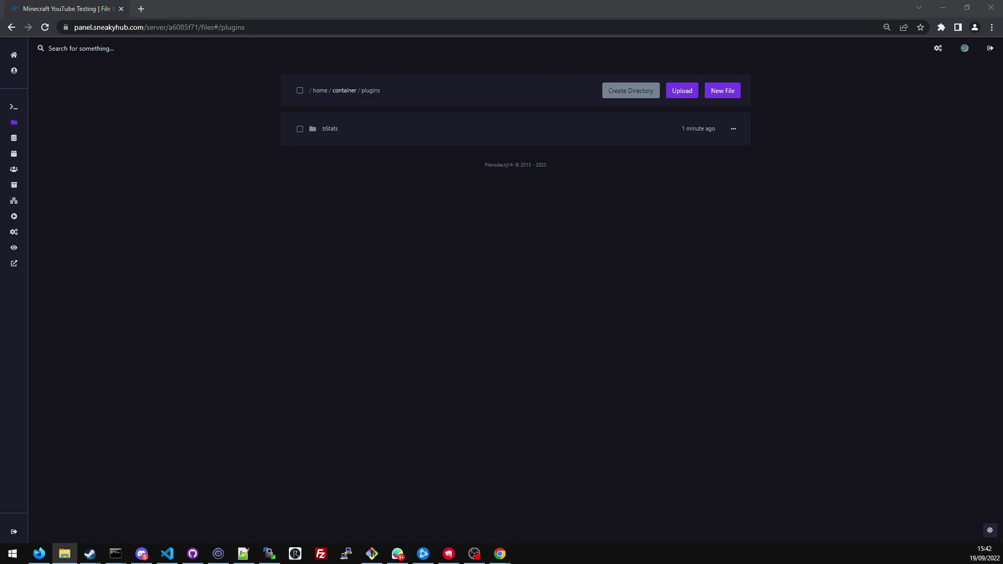
{"action": "left_click_drag", "start_coordinate": [1002, 130], "coordinate": [500, 241]}
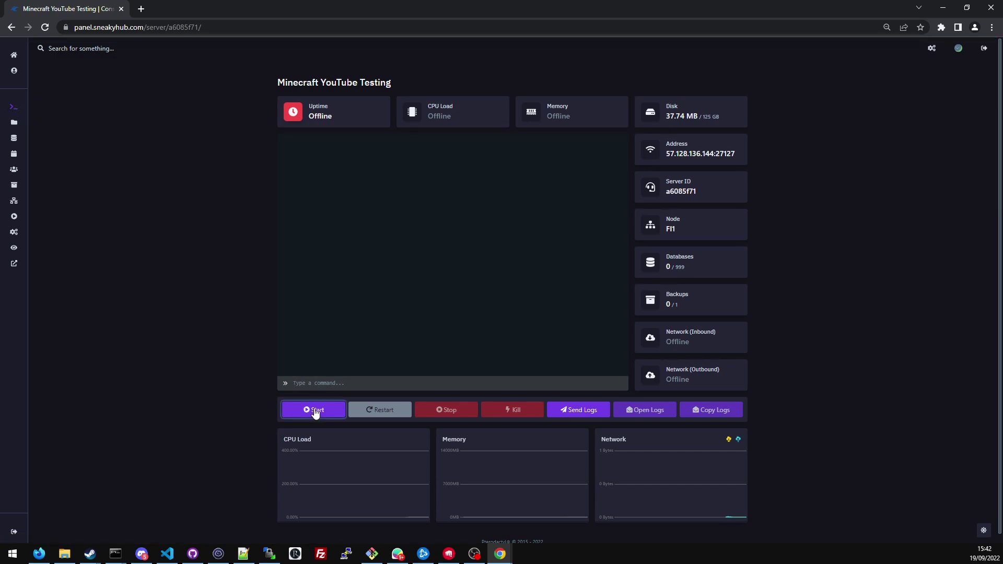
Step: Start the server until LuckPerms v5.4.46 enables, and open Databases in a new tab
{"action": "left_click", "coordinate": [320, 405]}
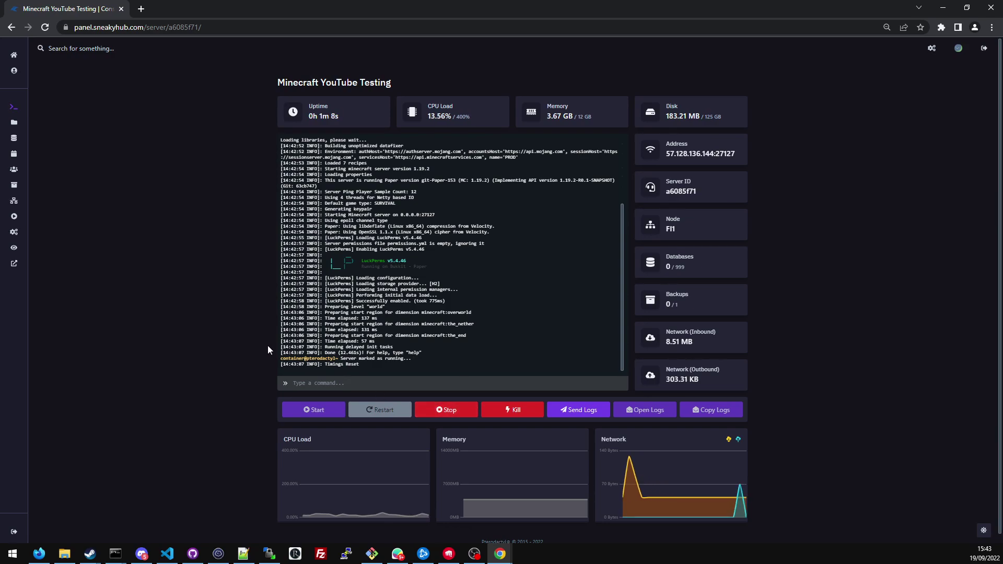
{"action": "middle_click", "coordinate": [21, 142]}
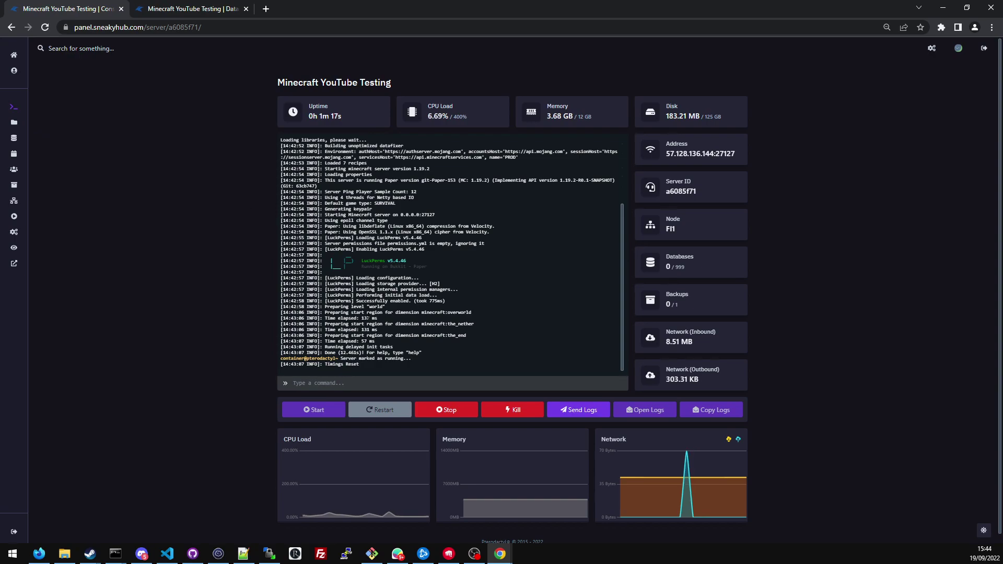
Step: Stop the server and open plugins/LuckPerms/config.yml in the file editor
{"action": "left_click", "coordinate": [448, 412]}
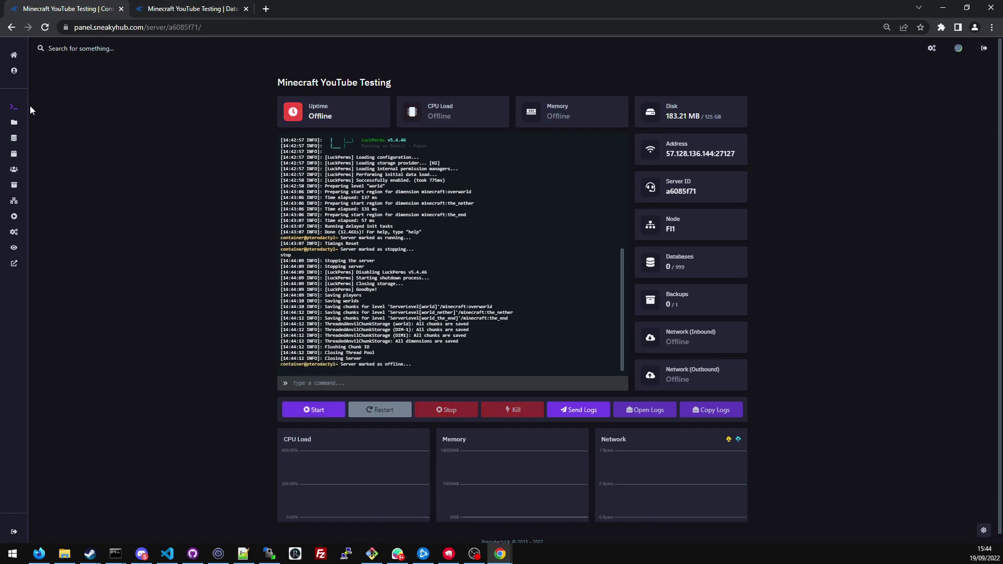
{"action": "left_click", "coordinate": [14, 123]}
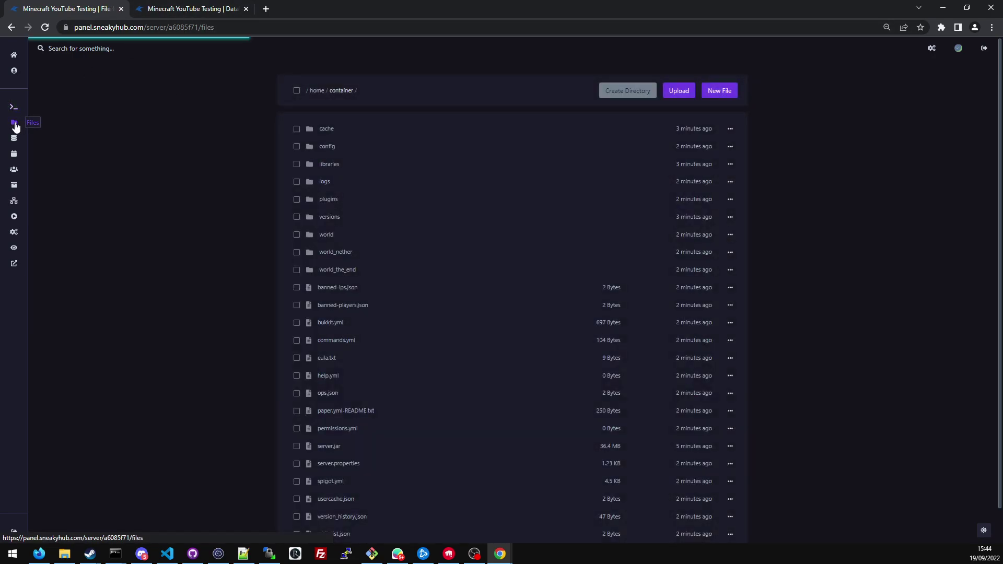
{"action": "left_click", "coordinate": [346, 199]}
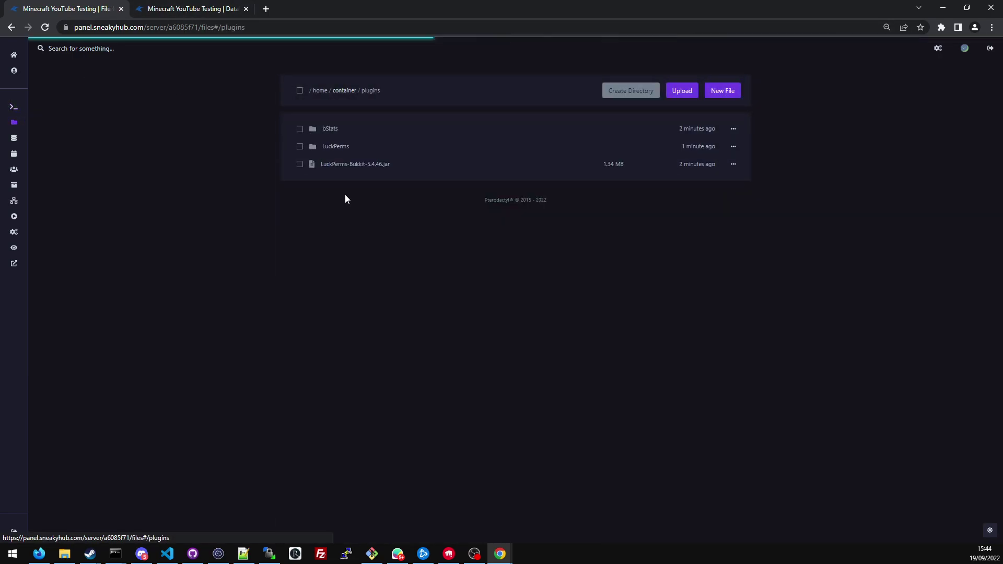
{"action": "left_click", "coordinate": [348, 152]}
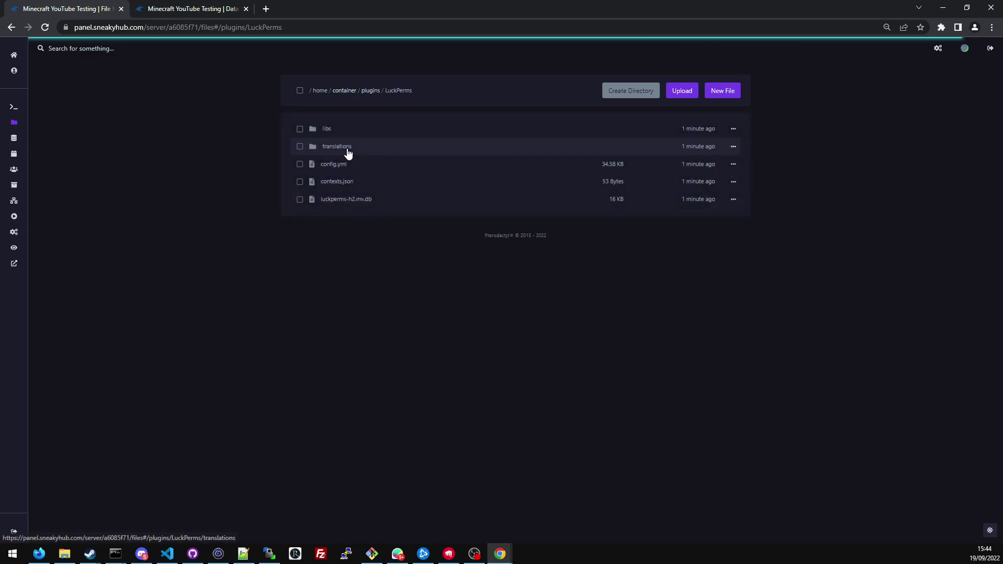
{"action": "left_click", "coordinate": [369, 170]}
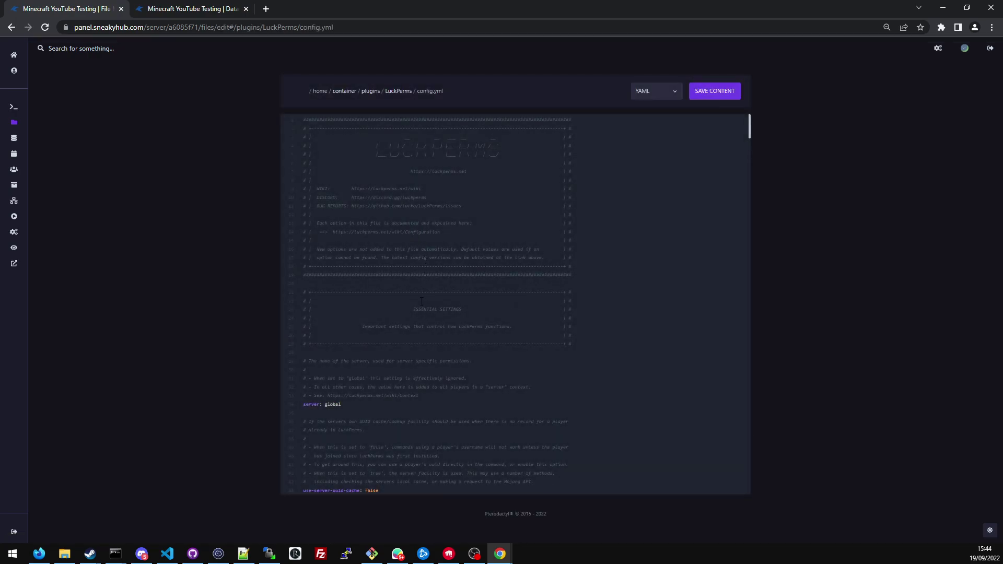
Step: Change the storage-method value from h2 to MariaDB, copied from the options list
{"action": "scroll", "coordinate": [421, 302], "scroll_direction": "down", "scroll_amount": 10}
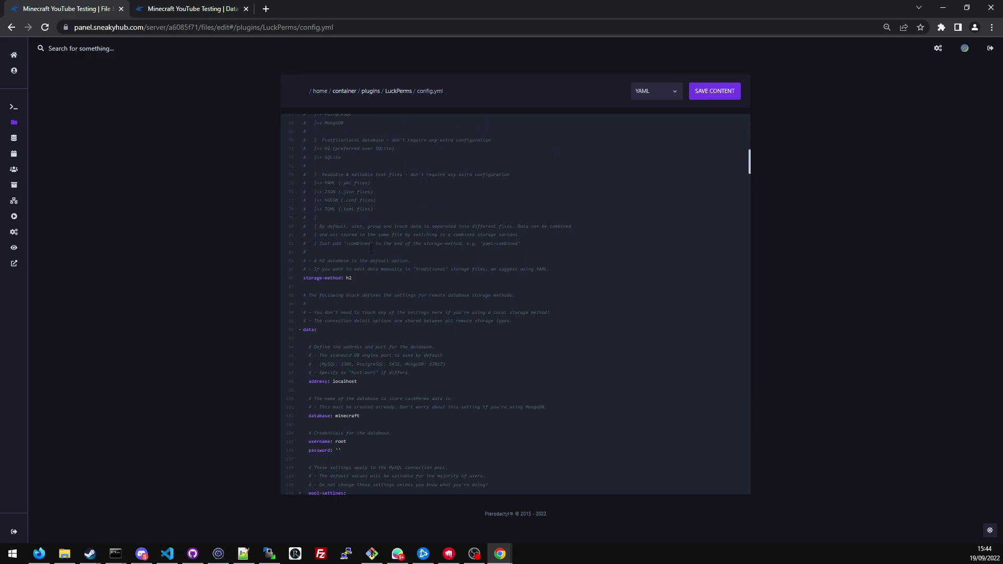
{"action": "scroll", "coordinate": [371, 249], "scroll_direction": "up", "scroll_amount": 3}
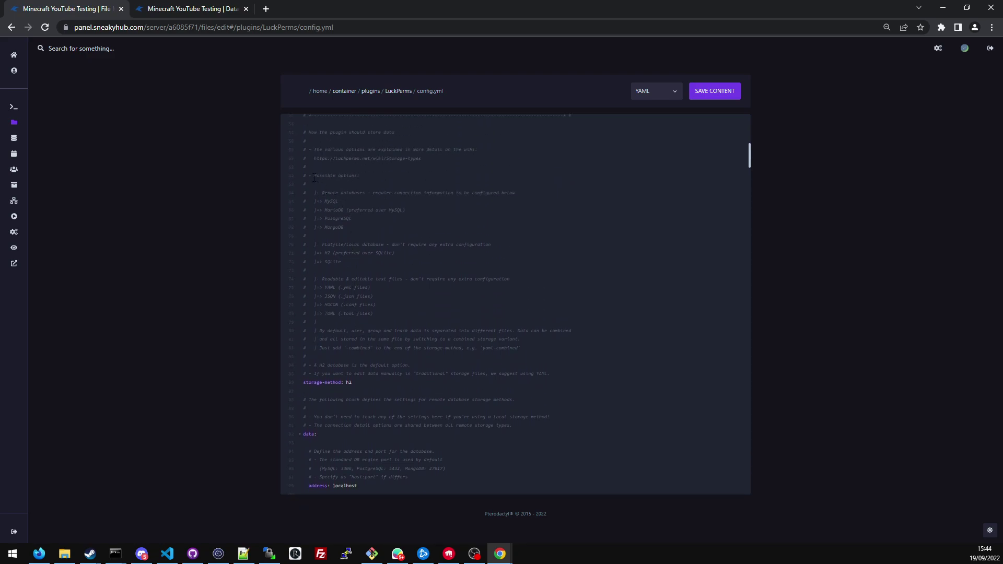
{"action": "left_click_drag", "start_coordinate": [309, 177], "coordinate": [375, 308]}
{"action": "left_click", "coordinate": [376, 305]}
{"action": "double_click", "coordinate": [332, 210]}
{"action": "key", "text": "ctrl+c"}
{"action": "left_click_drag", "start_coordinate": [346, 384], "coordinate": [354, 384]}
{"action": "key", "text": "ctrl+v"}
{"action": "scroll", "coordinate": [398, 326], "scroll_direction": "down", "scroll_amount": 4}
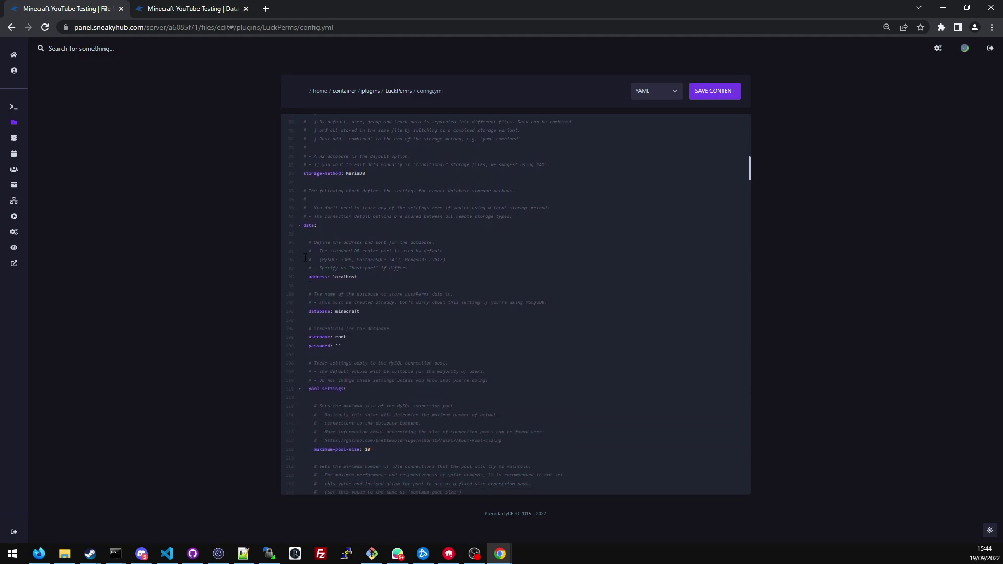
{"action": "triple_click", "coordinate": [309, 280]}
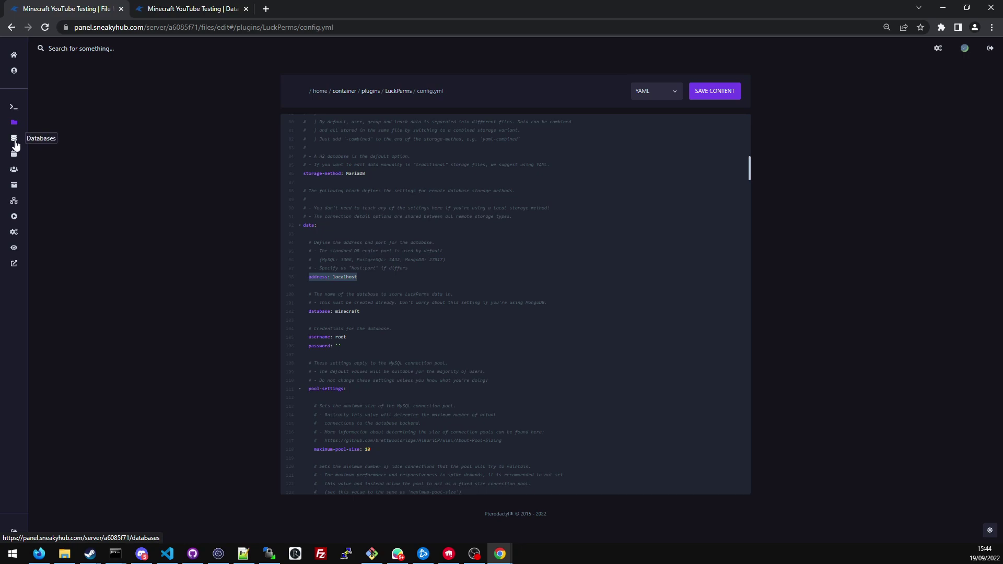
Step: Create the yourdb database and copy its username from the connection details
{"action": "left_click", "coordinate": [203, 9]}
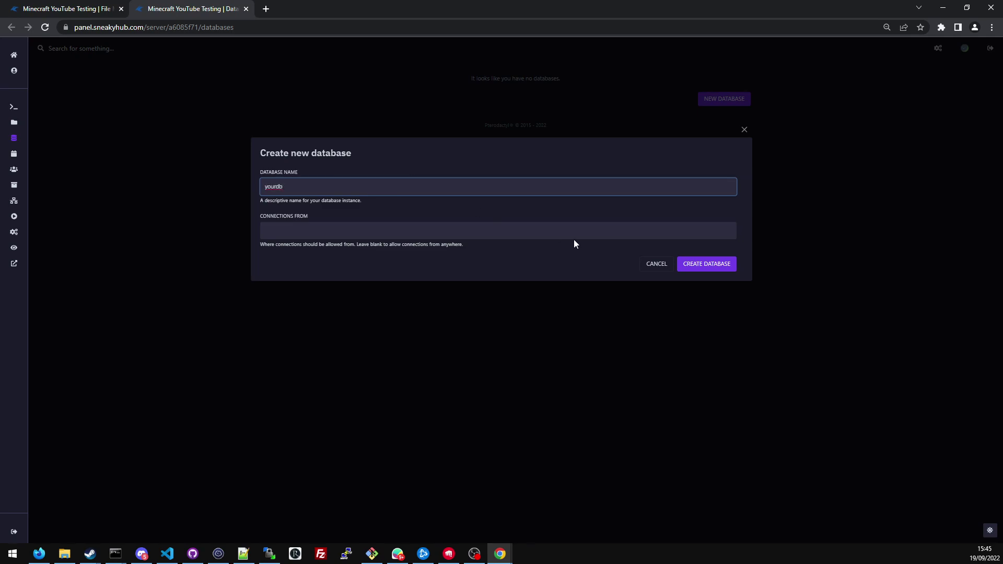
{"action": "left_click", "coordinate": [701, 266]}
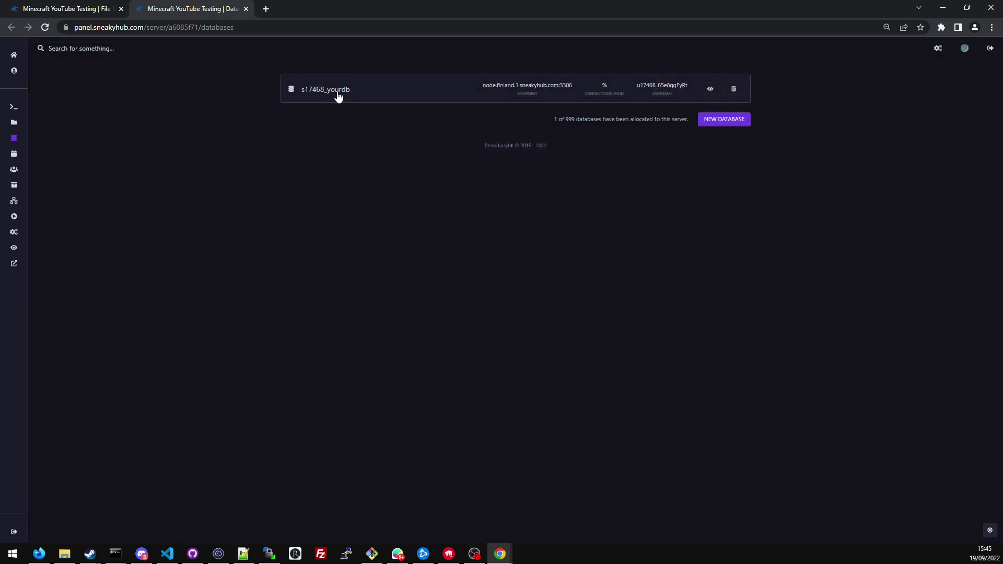
{"action": "left_click", "coordinate": [711, 92]}
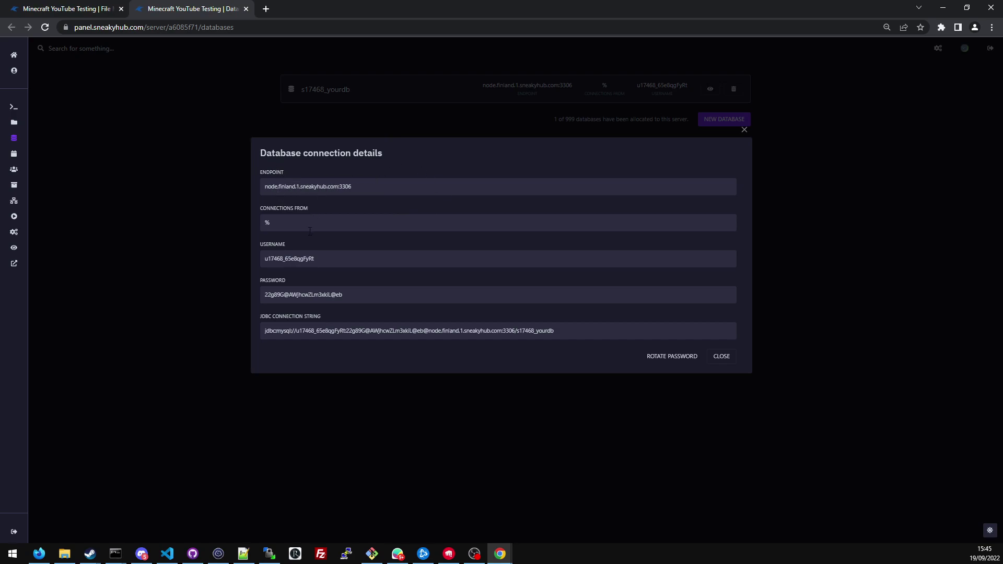
{"action": "left_click", "coordinate": [286, 261]}
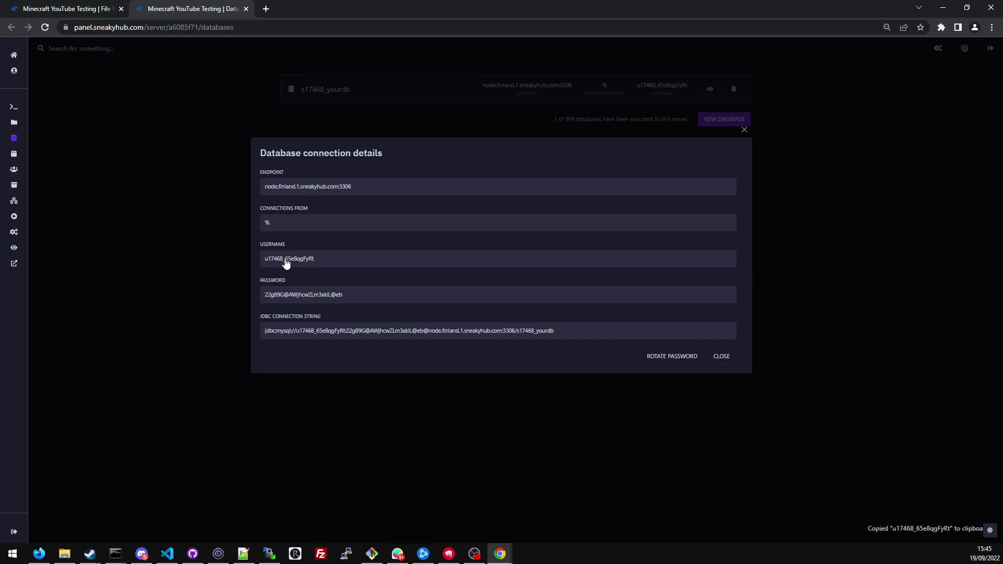
{"action": "left_click", "coordinate": [71, 8]}
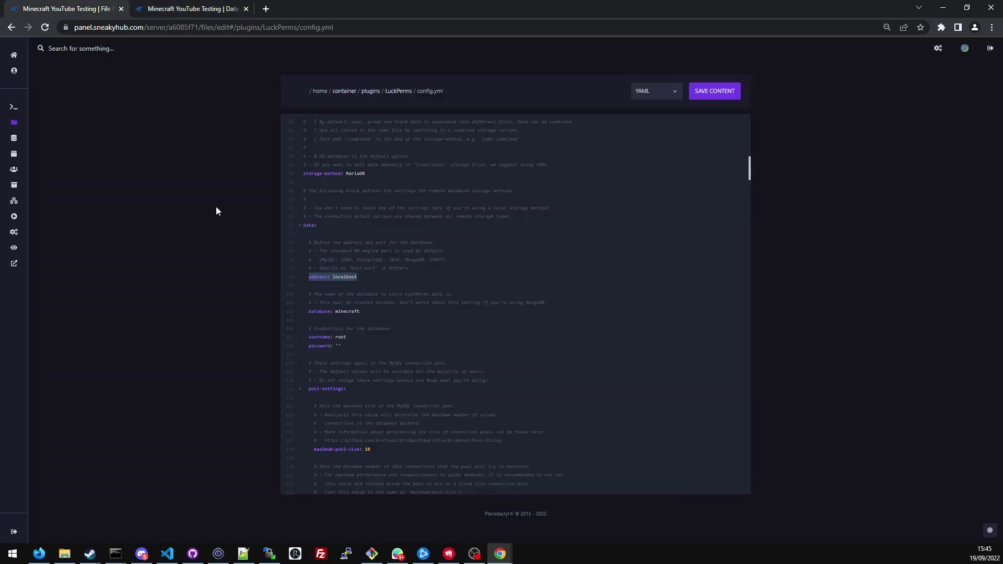
Step: Paste the database username over root and the database password into config.yml
{"action": "double_click", "coordinate": [340, 338]}
{"action": "type", "text": "u17468_65e8qgFyRt"}
{"action": "left_click", "coordinate": [204, 8]}
{"action": "left_click", "coordinate": [306, 297]}
{"action": "left_click", "coordinate": [66, 8]}
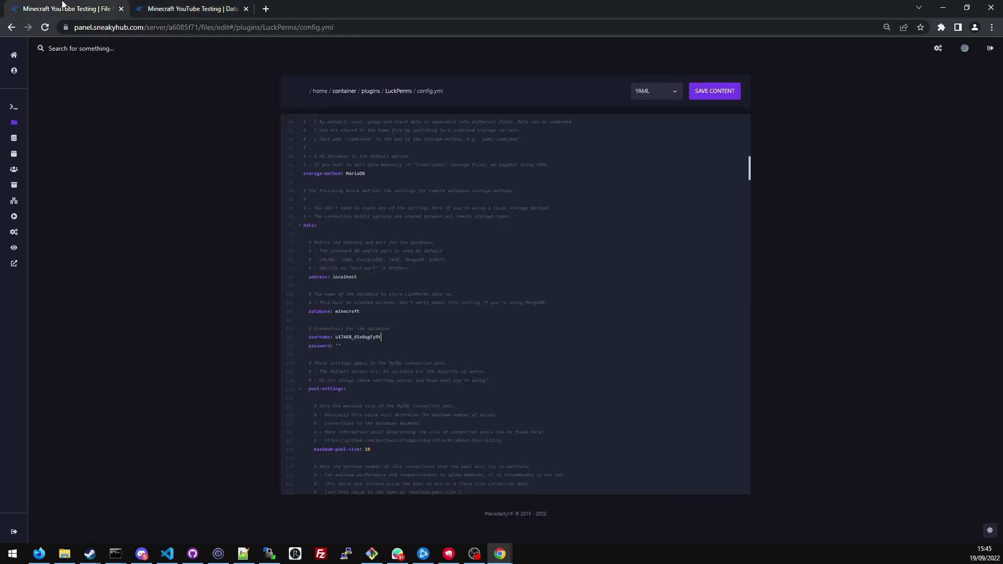
{"action": "left_click", "coordinate": [338, 345]}
{"action": "key", "text": "ctrl+v"}
Step: Replace the placeholder database name minecraft with s17468_yourdb
{"action": "left_click", "coordinate": [196, 7]}
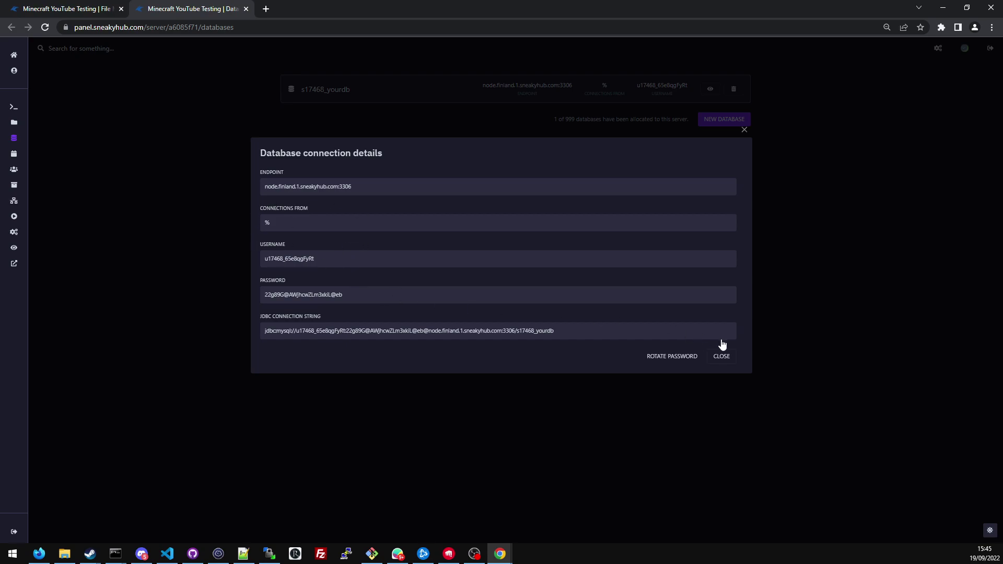
{"action": "left_click", "coordinate": [722, 356]}
{"action": "left_click_drag", "start_coordinate": [352, 94], "coordinate": [304, 95]}
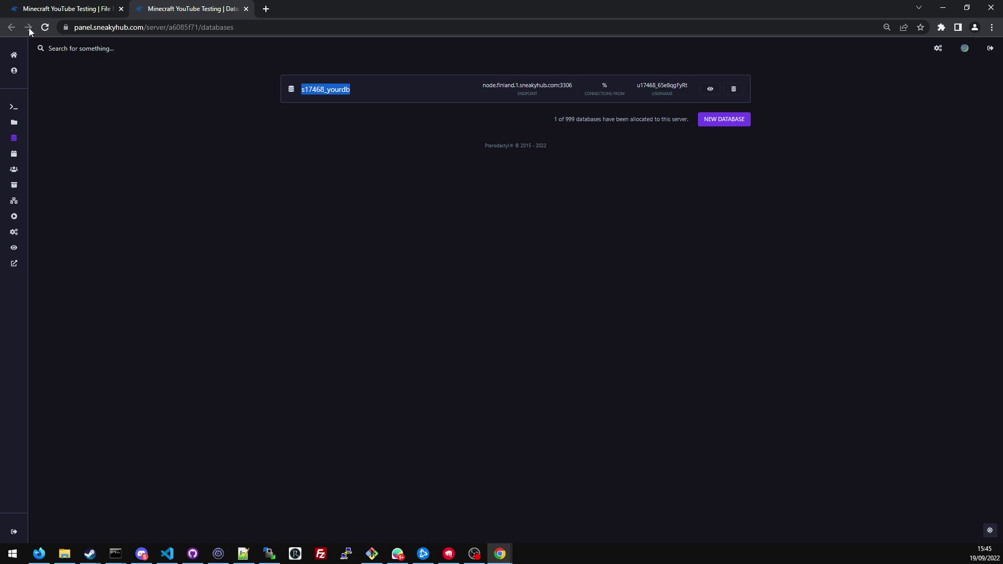
{"action": "left_click", "coordinate": [83, 8]}
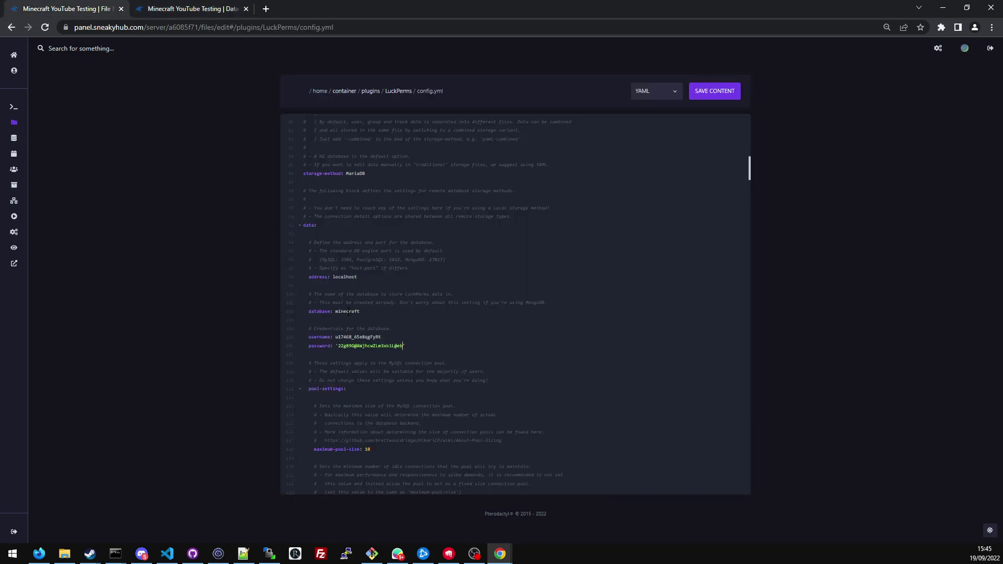
{"action": "double_click", "coordinate": [348, 311]}
{"action": "key", "text": "ctrl+v"}
Step: Set the address to node.finland.1.sneakyhub.com without :3306 and save config.yml
{"action": "left_click", "coordinate": [185, 8]}
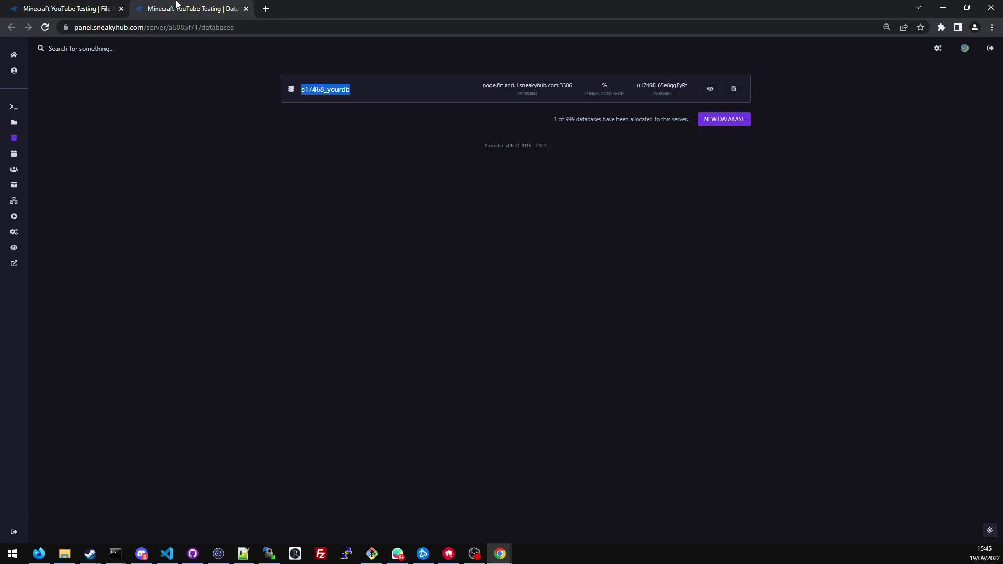
{"action": "left_click", "coordinate": [567, 89]}
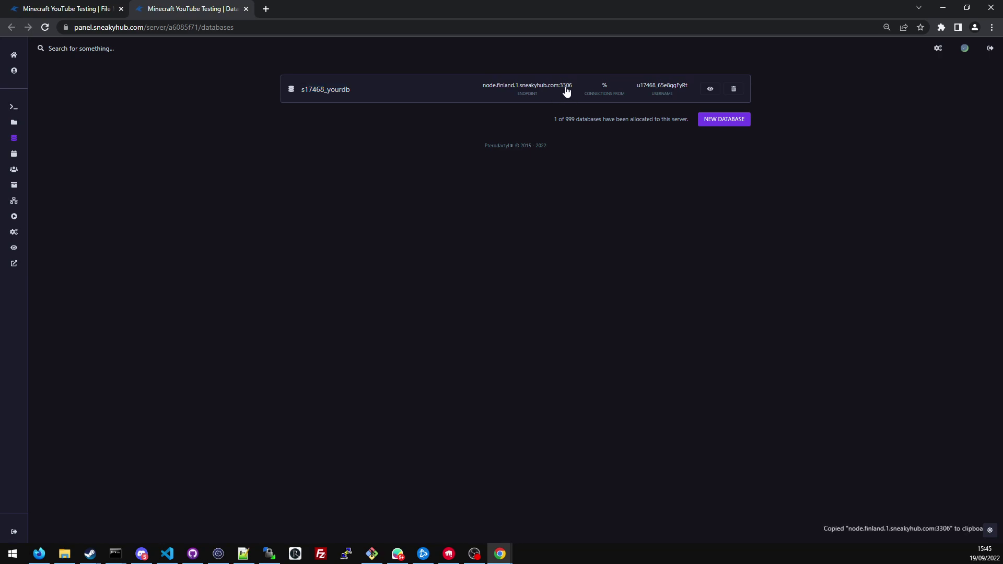
{"action": "left_click", "coordinate": [711, 90]}
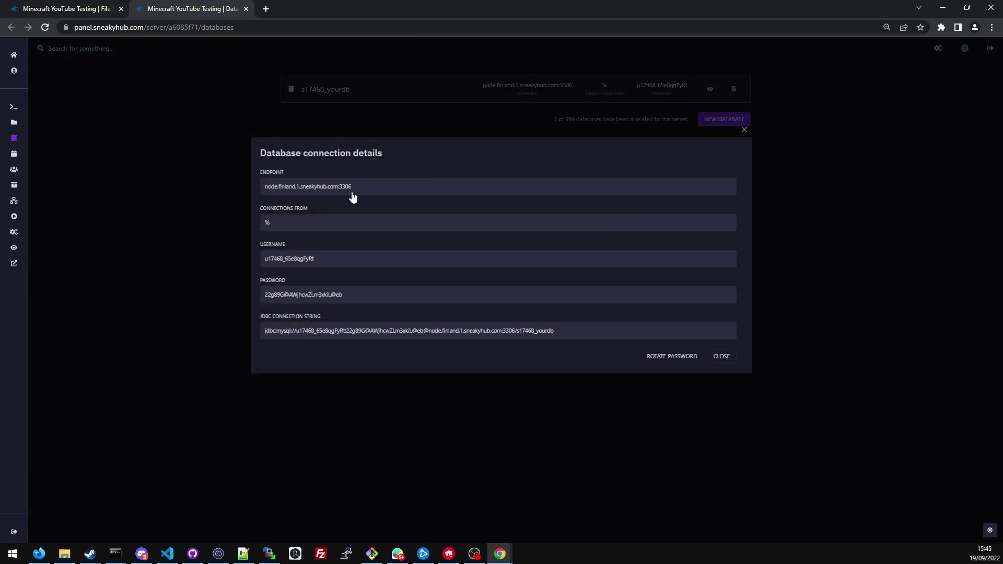
{"action": "left_click", "coordinate": [345, 191]}
{"action": "key", "text": "ctrl+Tab"}
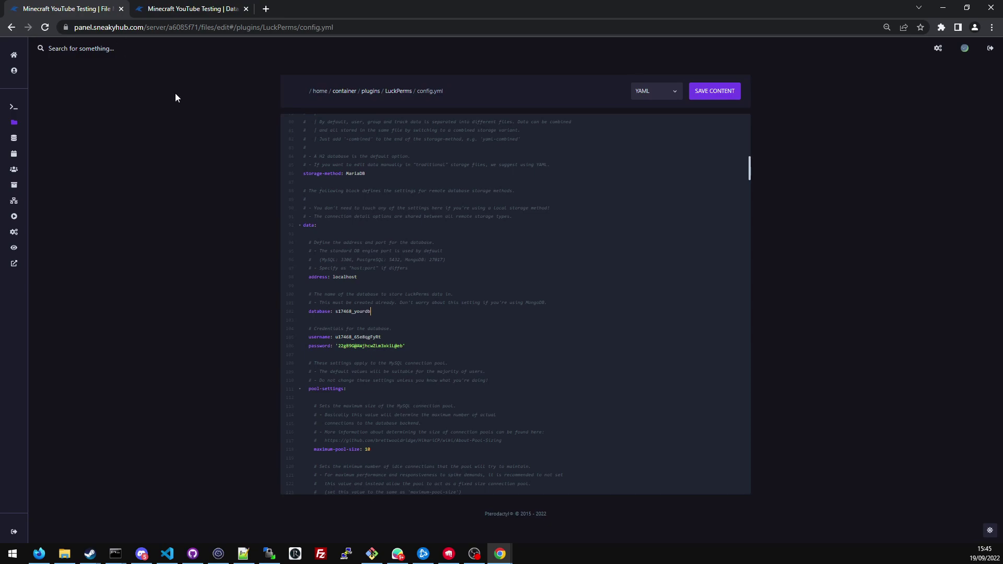
{"action": "left_click_drag", "start_coordinate": [357, 277], "coordinate": [332, 280]}
{"action": "key", "text": "ctrl+v"}
{"action": "key", "text": "BackSpace"}
{"action": "key", "text": "BackSpace"}
{"action": "key", "text": "BackSpace"}
{"action": "key", "text": "BackSpace"}
{"action": "key", "text": "BackSpace"}
{"action": "left_click", "coordinate": [725, 94]}
{"action": "left_click_drag", "start_coordinate": [417, 278], "coordinate": [333, 278]}
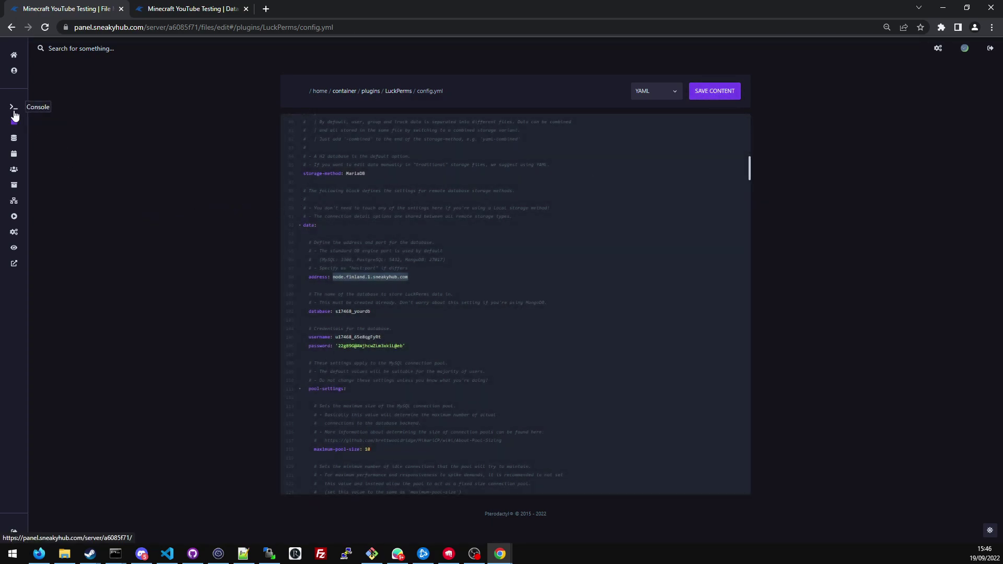
{"action": "left_click", "coordinate": [15, 109]}
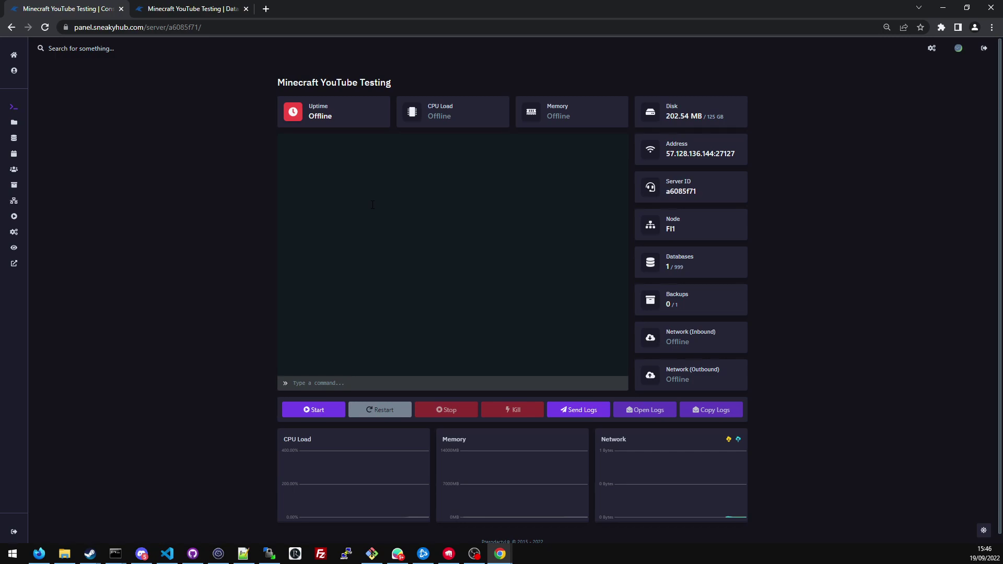
Step: Start the server, noting the 5000 ms timeout, LuckPerms enabled and Done lines
{"action": "left_click", "coordinate": [316, 412]}
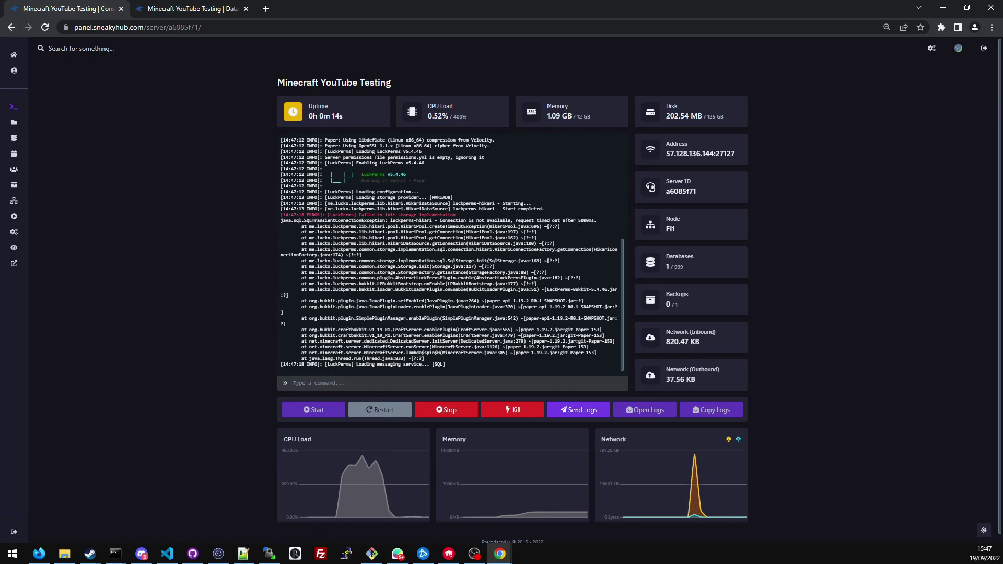
{"action": "left_click_drag", "start_coordinate": [579, 220], "coordinate": [591, 220]}
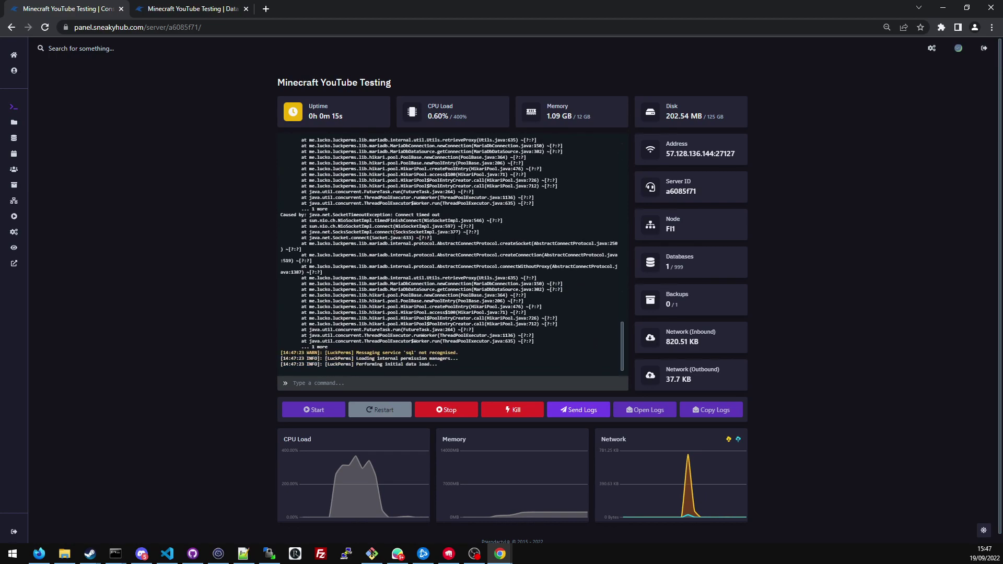
{"action": "scroll", "coordinate": [451, 236], "scroll_direction": "up", "scroll_amount": 10}
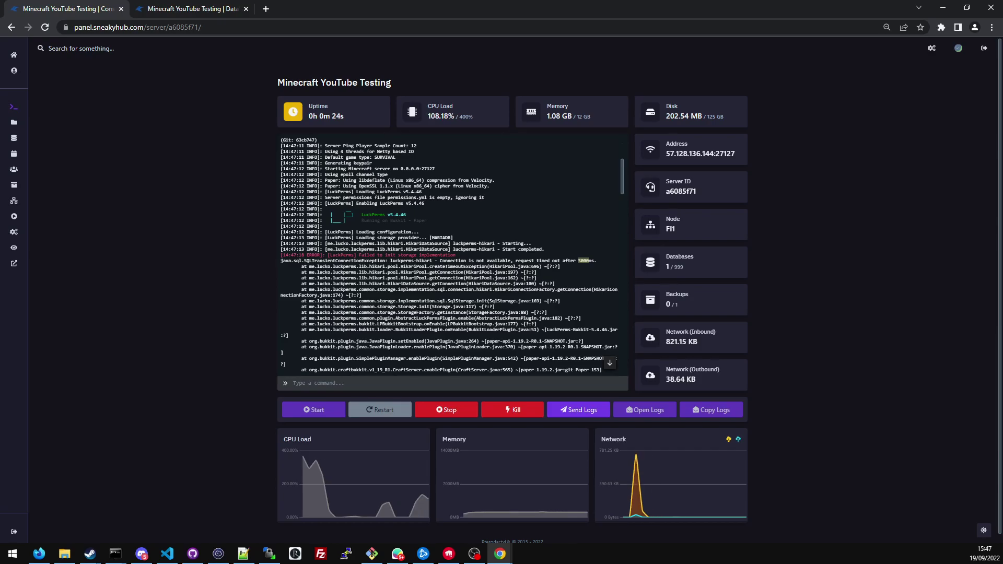
{"action": "scroll", "coordinate": [450, 256], "scroll_direction": "down", "scroll_amount": 10}
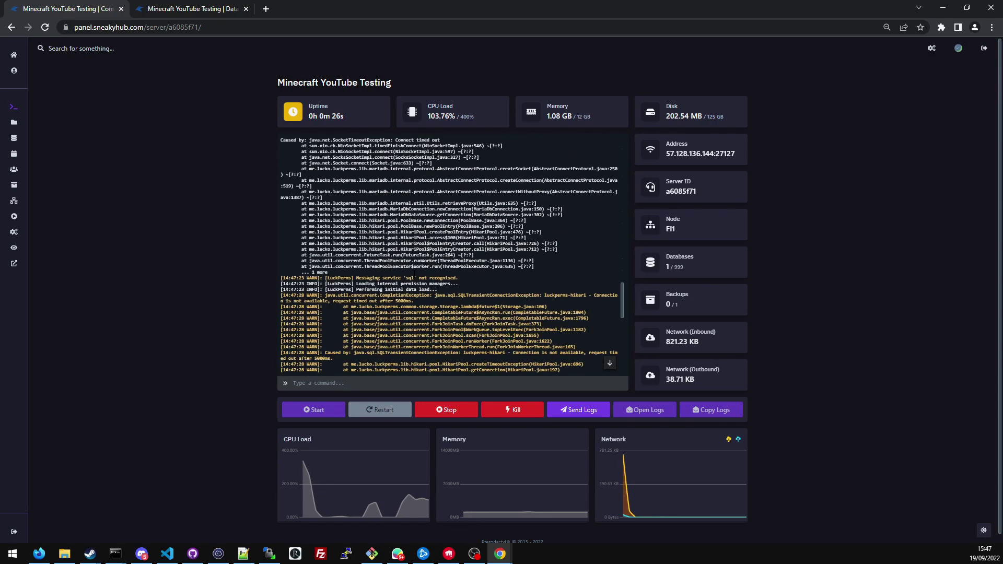
{"action": "left_click_drag", "start_coordinate": [356, 284], "coordinate": [459, 284]}
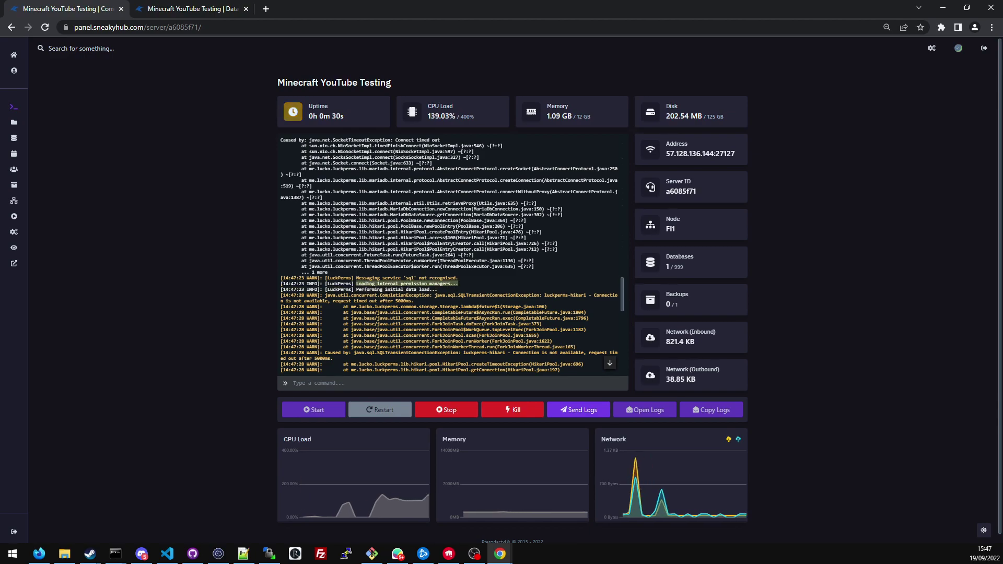
{"action": "scroll", "coordinate": [391, 299], "scroll_direction": "down", "scroll_amount": 3}
{"action": "scroll", "coordinate": [390, 299], "scroll_direction": "down", "scroll_amount": 4}
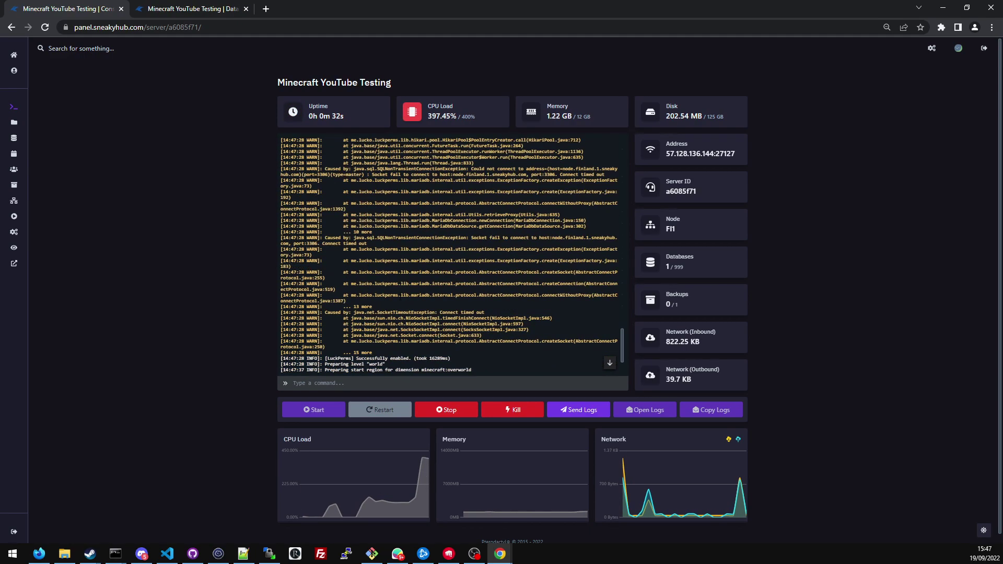
{"action": "left_click_drag", "start_coordinate": [455, 318], "coordinate": [362, 315]}
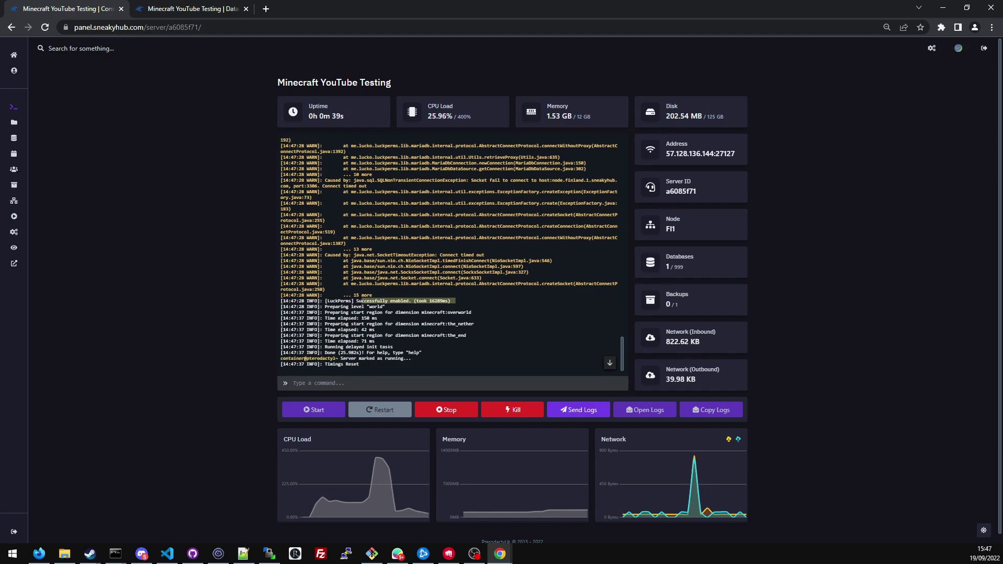
{"action": "left_click_drag", "start_coordinate": [425, 354], "coordinate": [325, 353]}
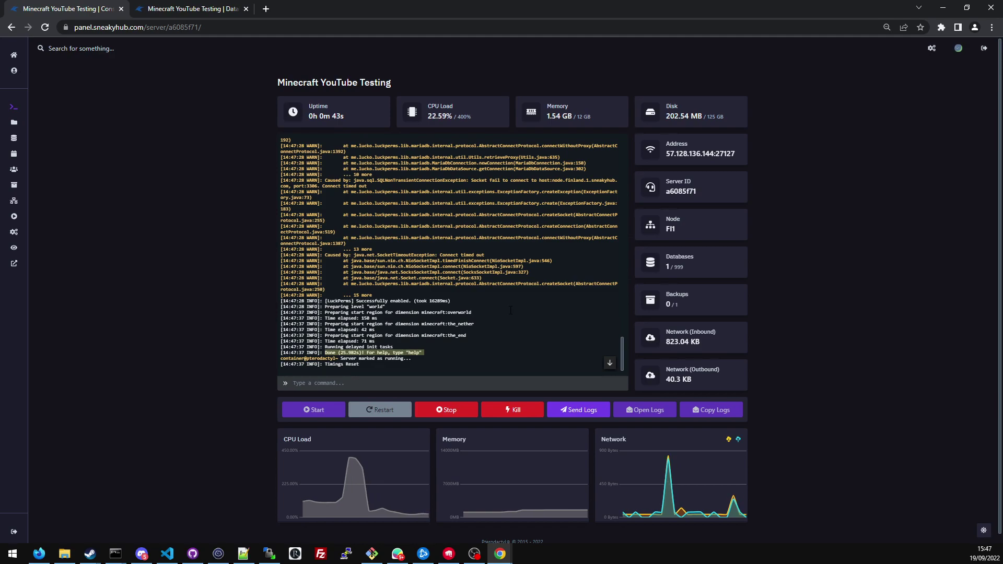
Step: Run lp, lp help and lp editor in the server console
{"action": "left_click", "coordinate": [448, 381]}
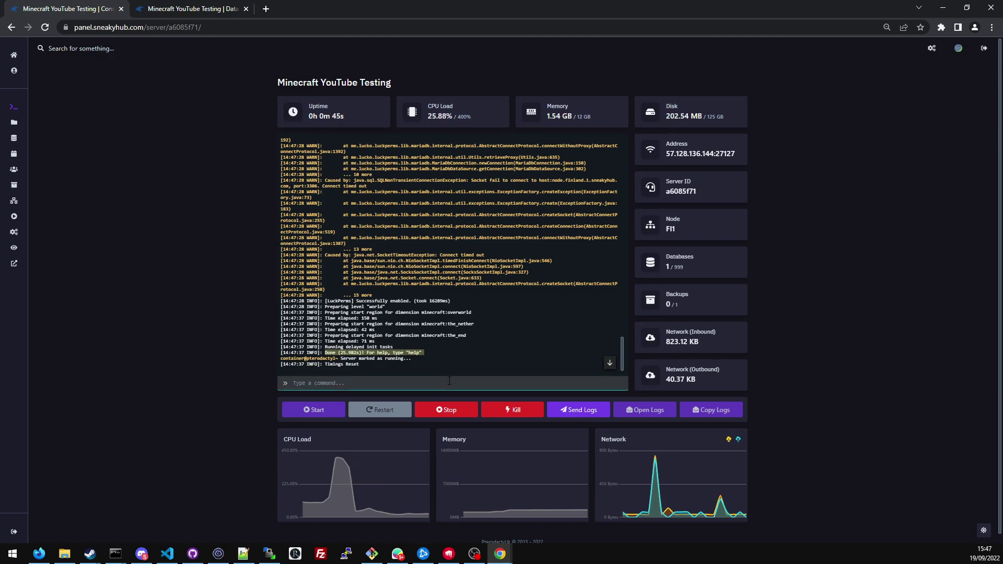
{"action": "type", "text": "lp"}
{"action": "key", "text": "Return"}
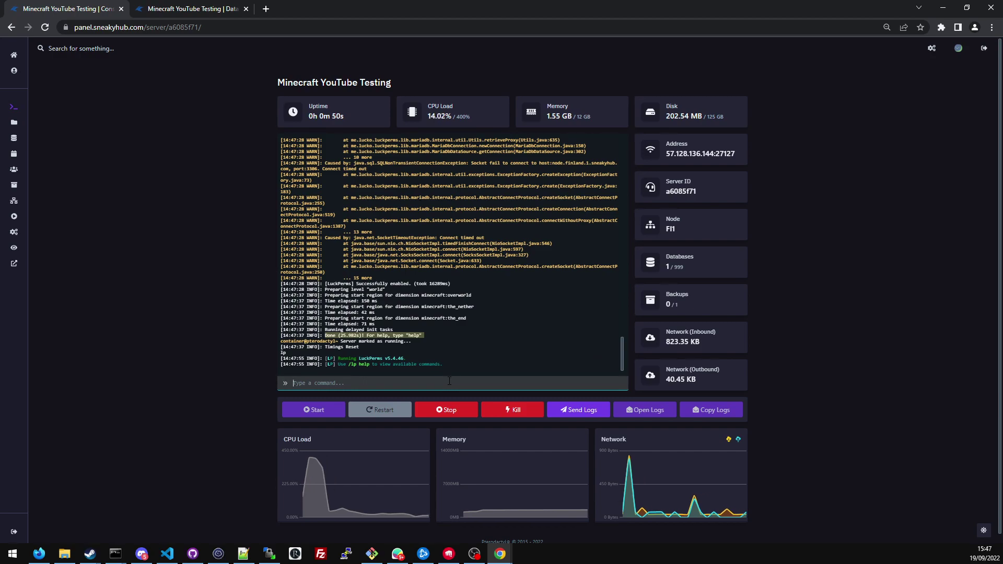
{"action": "type", "text": "lp"}
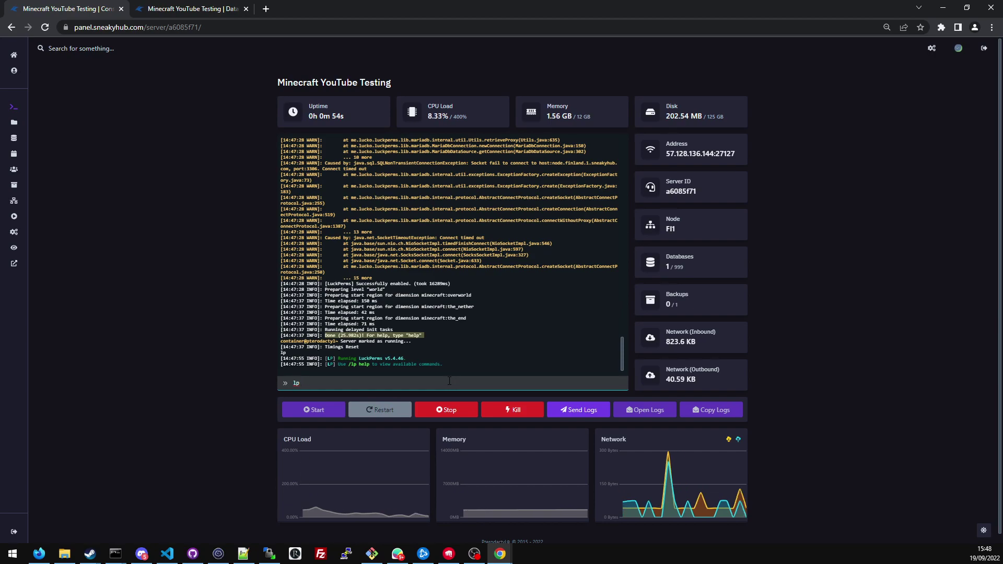
{"action": "type", "text": " help"}
{"action": "key", "text": "Return"}
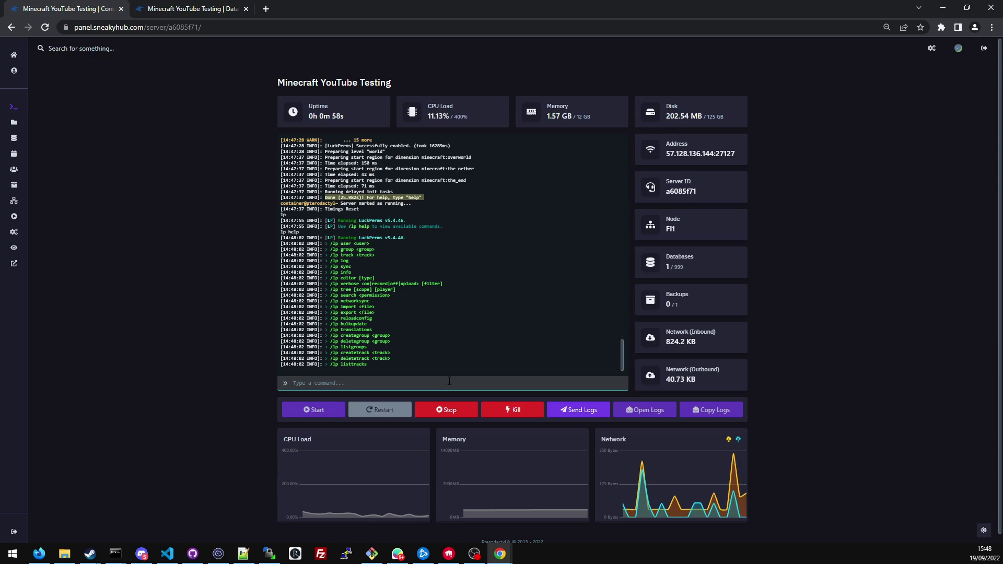
{"action": "type", "text": "l"}
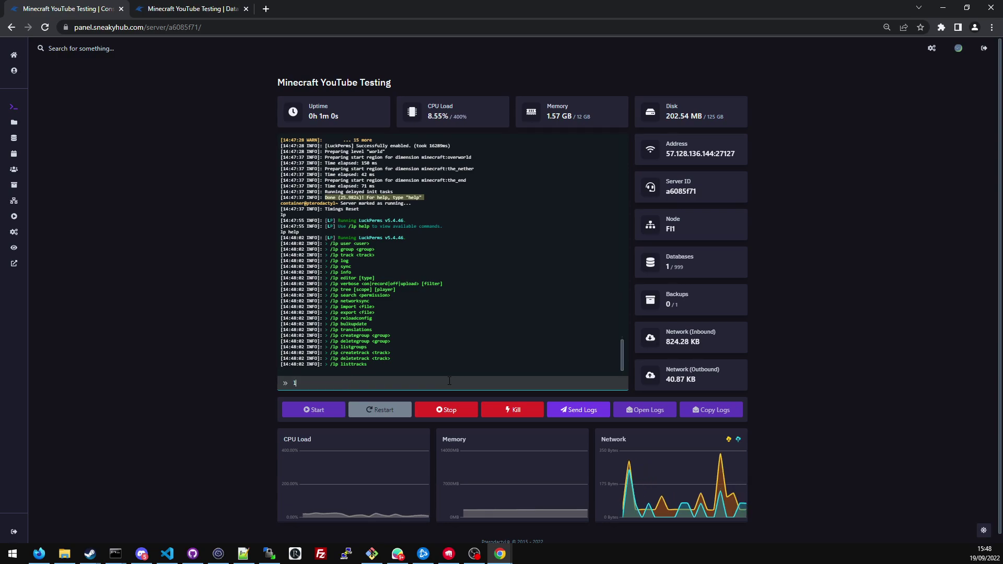
{"action": "type", "text": "p ed"}
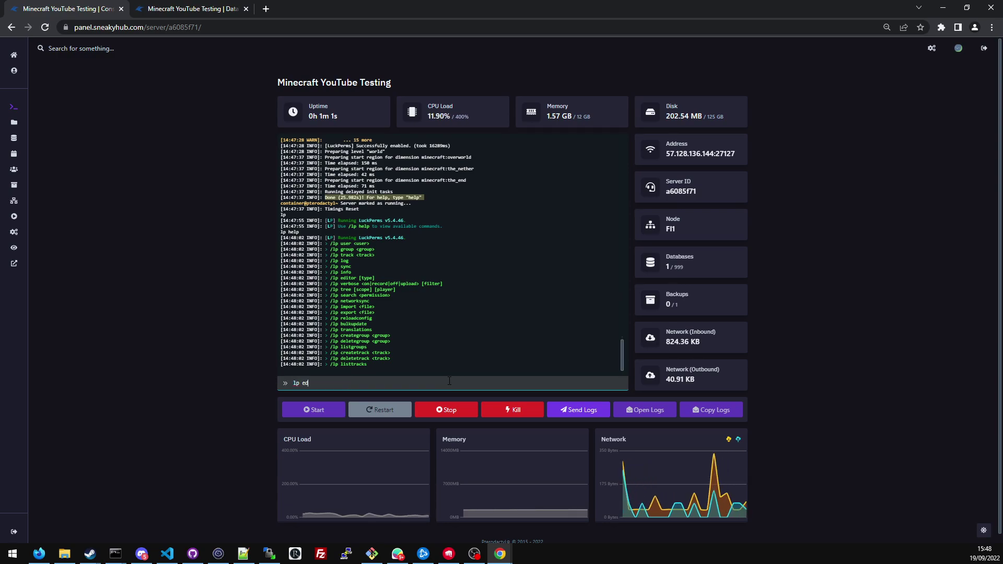
{"action": "type", "text": "itor"}
{"action": "key", "text": "Return"}
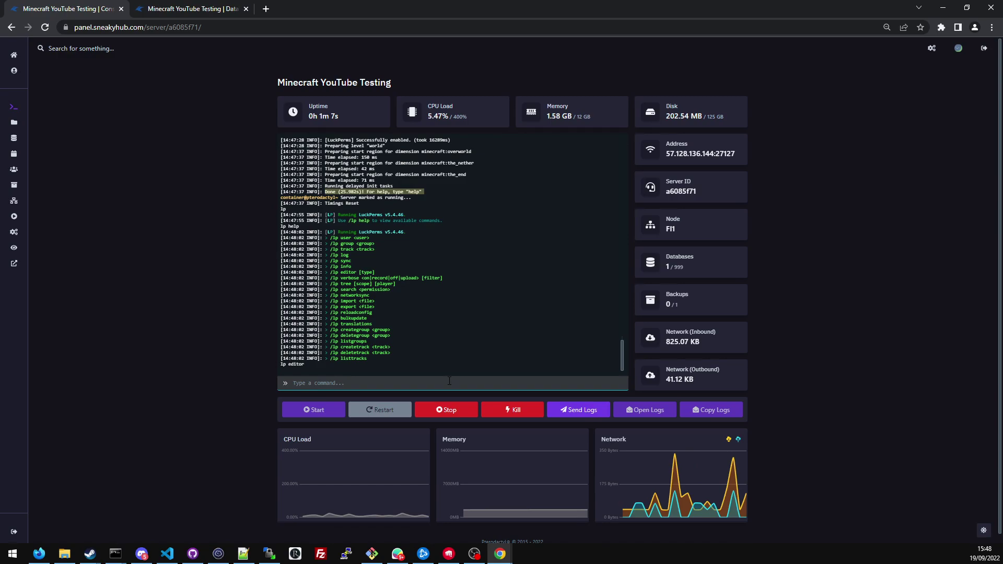
Step: Scroll through the LuckPerms connection-timeout warnings in the console and select the first WARN line
{"action": "scroll", "coordinate": [411, 295], "scroll_direction": "up", "scroll_amount": 5}
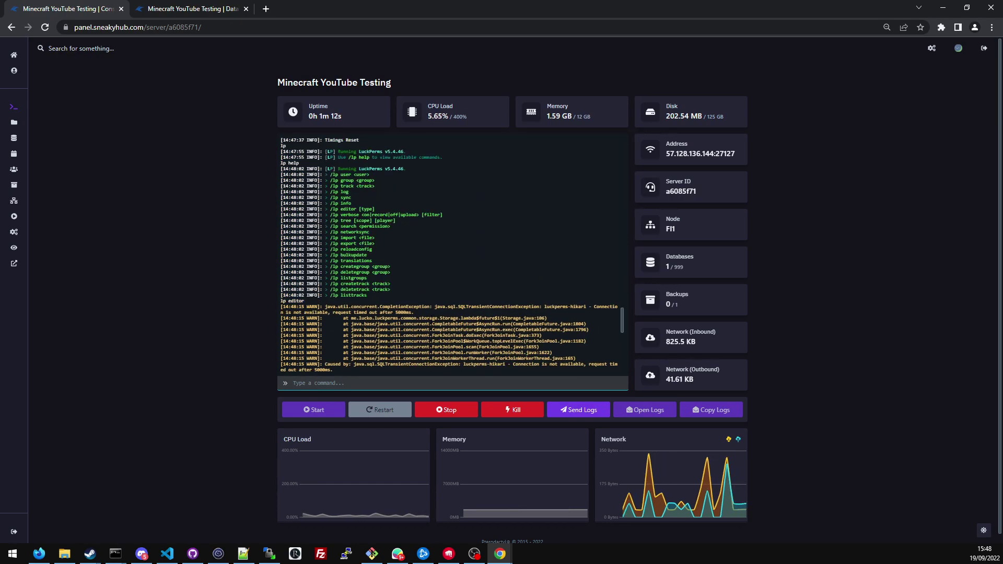
{"action": "scroll", "coordinate": [395, 314], "scroll_direction": "down", "scroll_amount": 5}
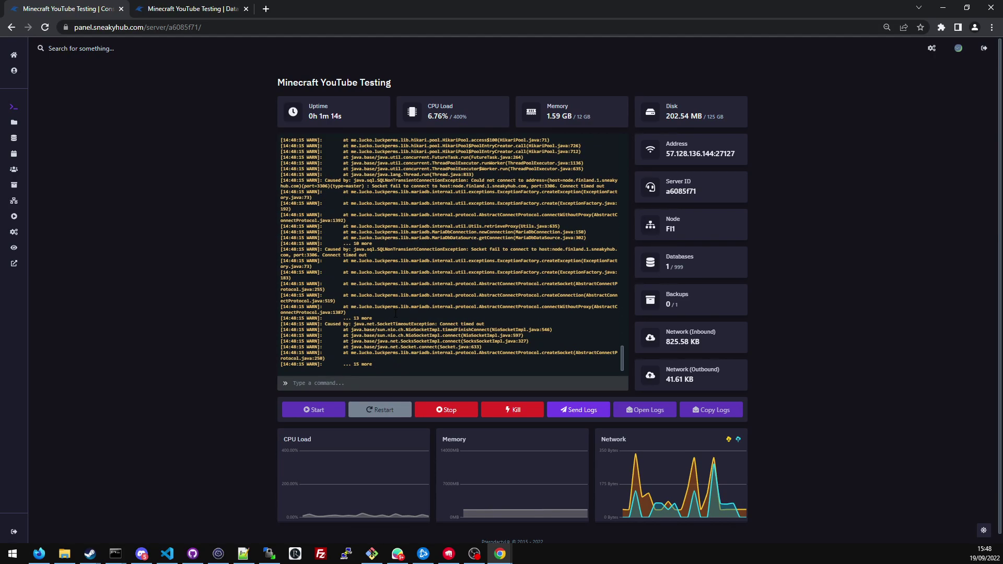
{"action": "scroll", "coordinate": [395, 314], "scroll_direction": "up", "scroll_amount": 5}
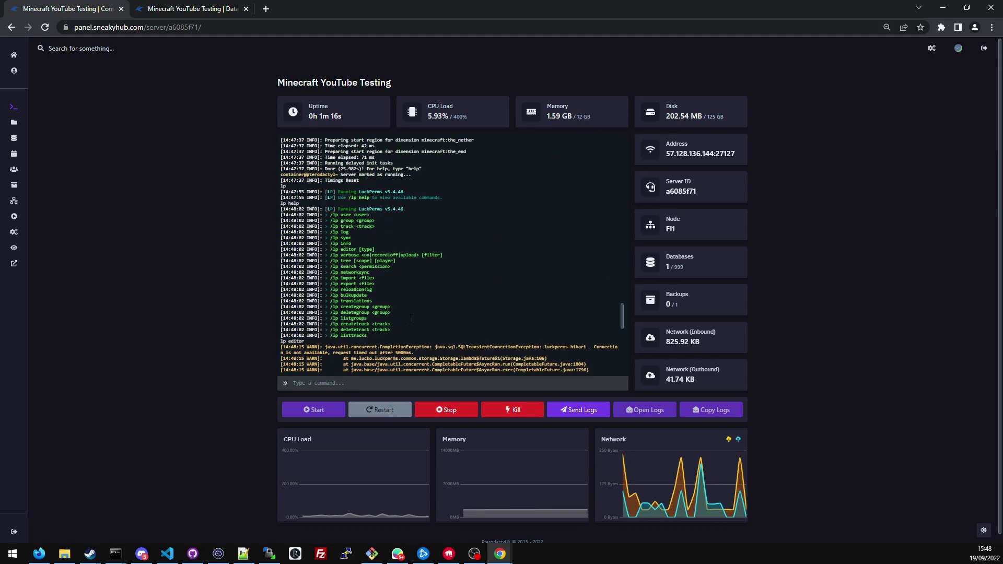
{"action": "scroll", "coordinate": [411, 318], "scroll_direction": "down", "scroll_amount": 5}
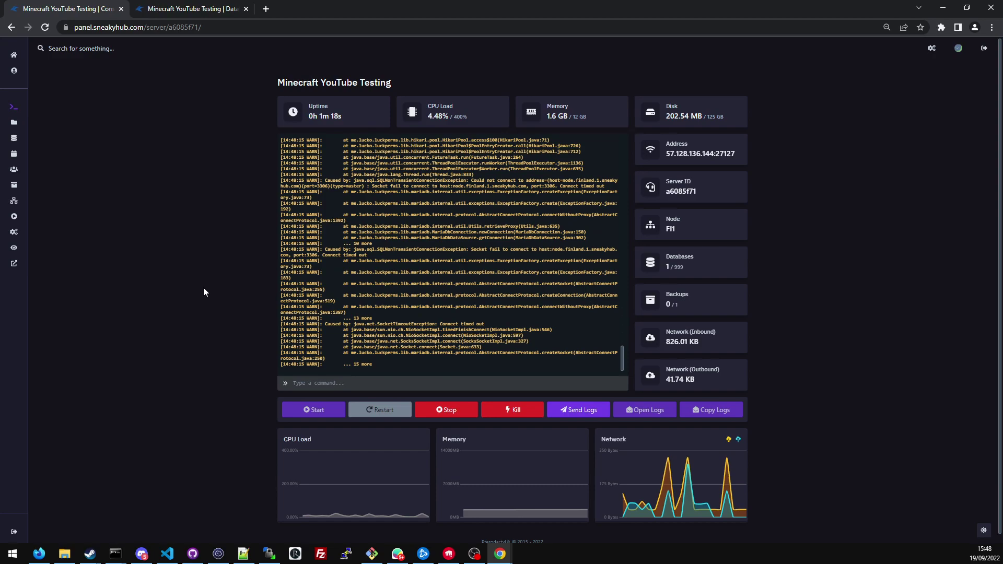
{"action": "scroll", "coordinate": [449, 256], "scroll_direction": "up", "scroll_amount": 5}
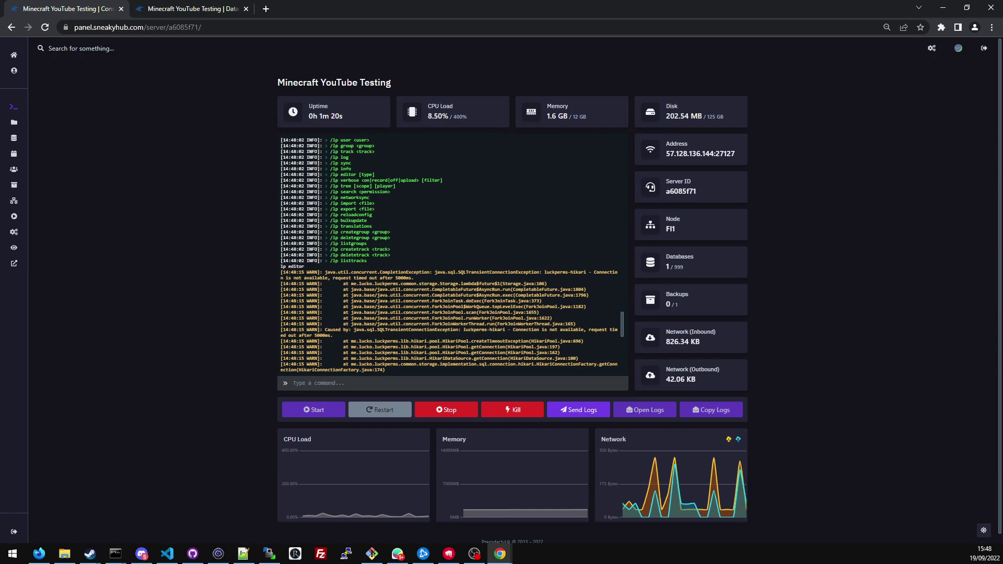
{"action": "triple_click", "coordinate": [414, 277]}
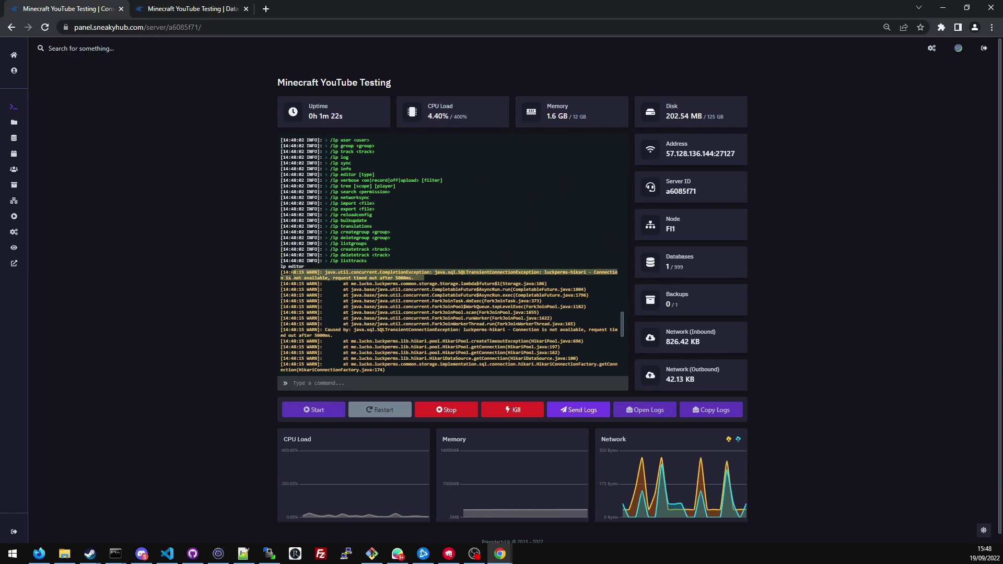
{"action": "scroll", "coordinate": [418, 289], "scroll_direction": "down", "scroll_amount": 5}
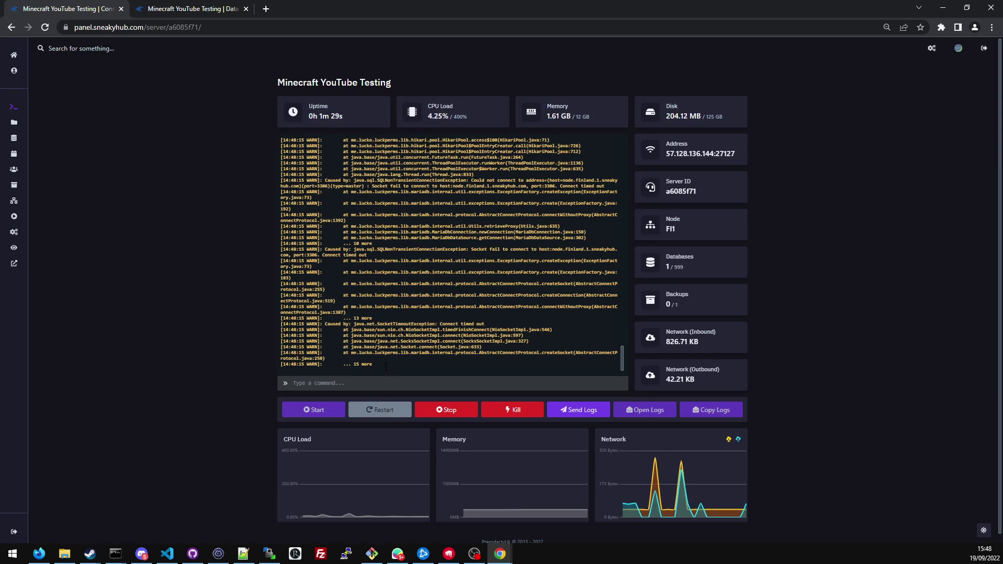
{"action": "scroll", "coordinate": [386, 366], "scroll_direction": "up", "scroll_amount": 10}
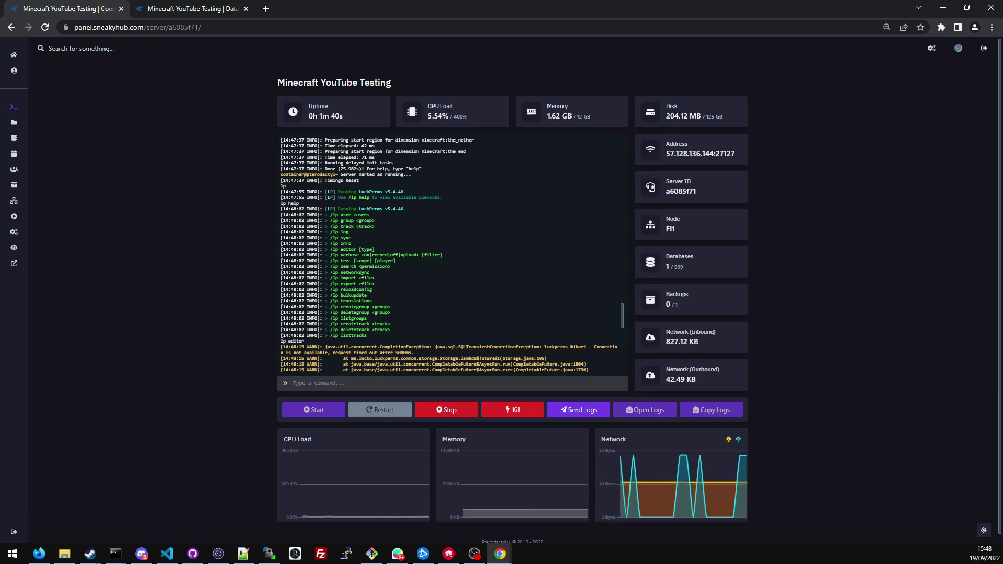
{"action": "scroll", "coordinate": [386, 262], "scroll_direction": "down", "scroll_amount": 10}
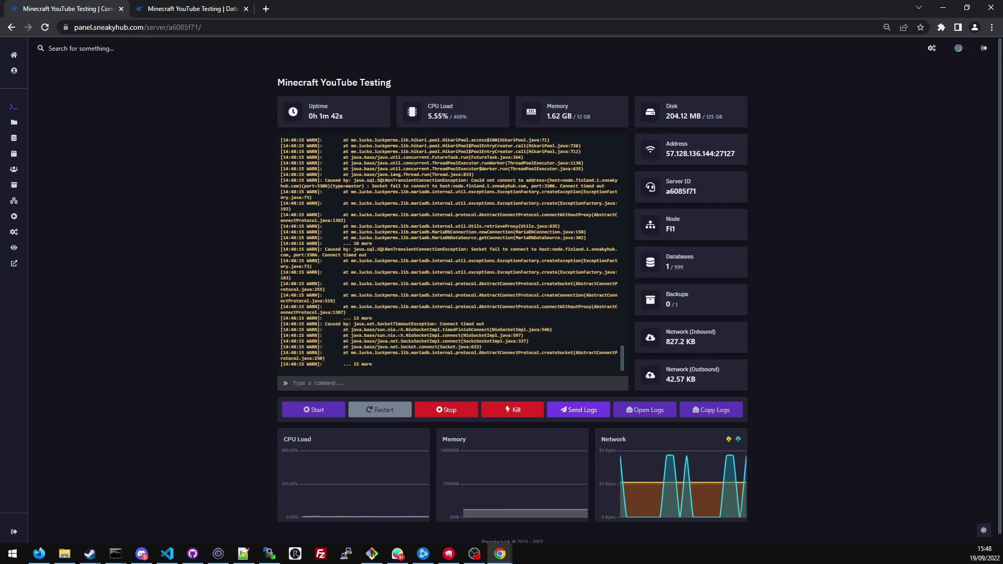
{"action": "scroll", "coordinate": [372, 317], "scroll_direction": "up", "scroll_amount": 5}
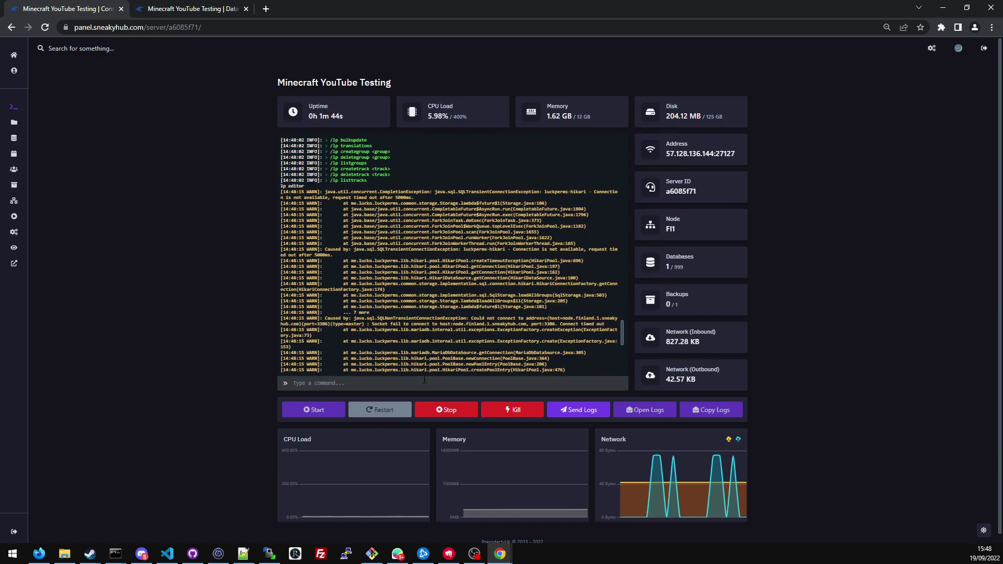
Step: Stop the server and open plugins/LuckPerms/config.yml in the file manager
{"action": "left_click", "coordinate": [445, 413]}
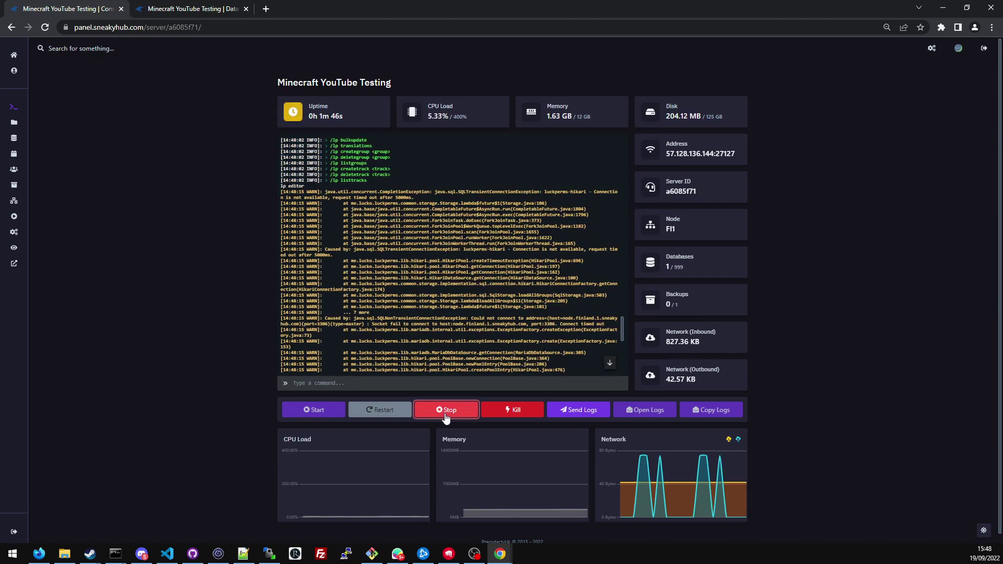
{"action": "left_click", "coordinate": [14, 121]}
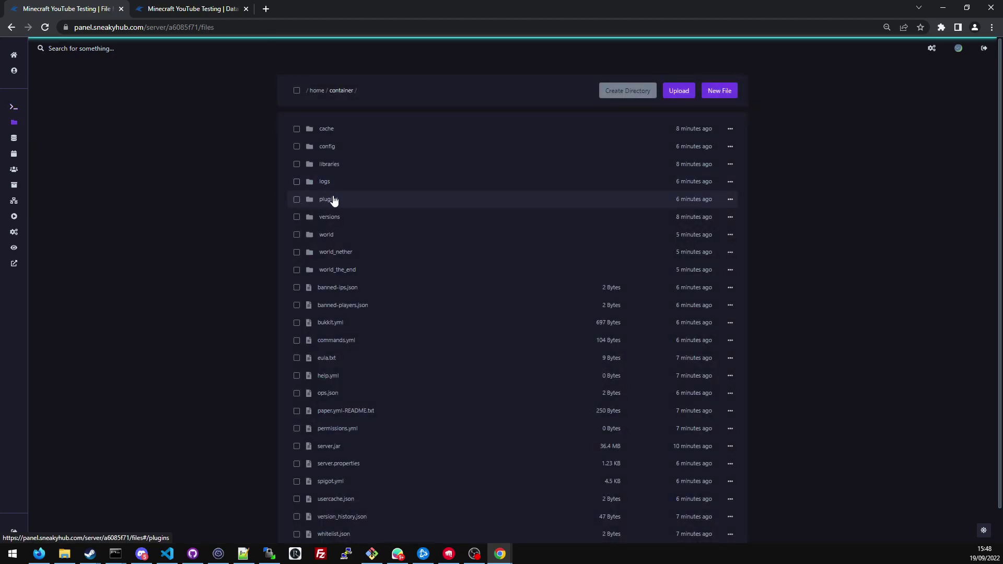
{"action": "left_click", "coordinate": [331, 199]}
{"action": "left_click", "coordinate": [347, 151]}
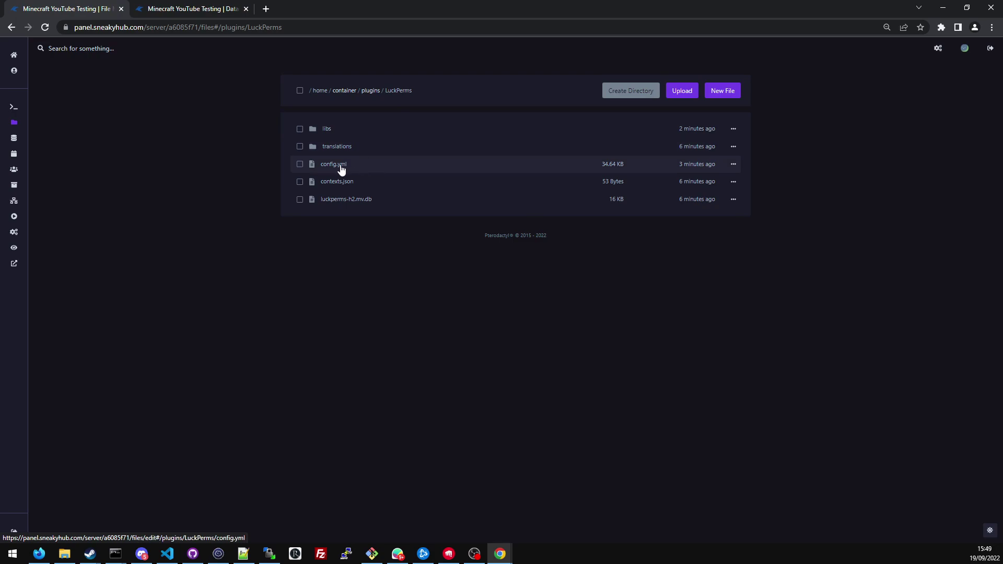
{"action": "left_click", "coordinate": [339, 166]}
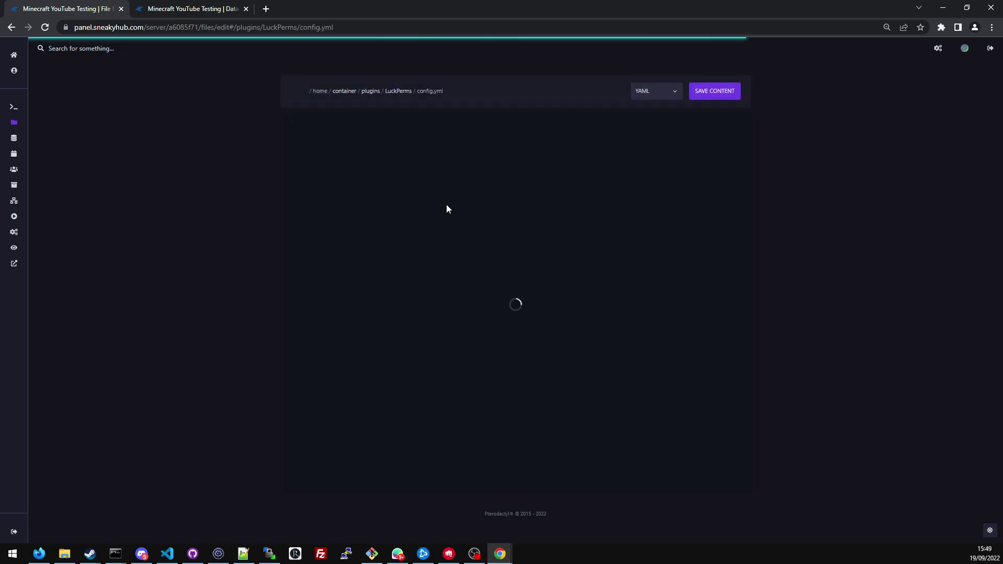
Step: Change connection-timeout from 5000 to 30000 and save config.yml
{"action": "scroll", "coordinate": [448, 296], "scroll_direction": "down", "scroll_amount": 10}
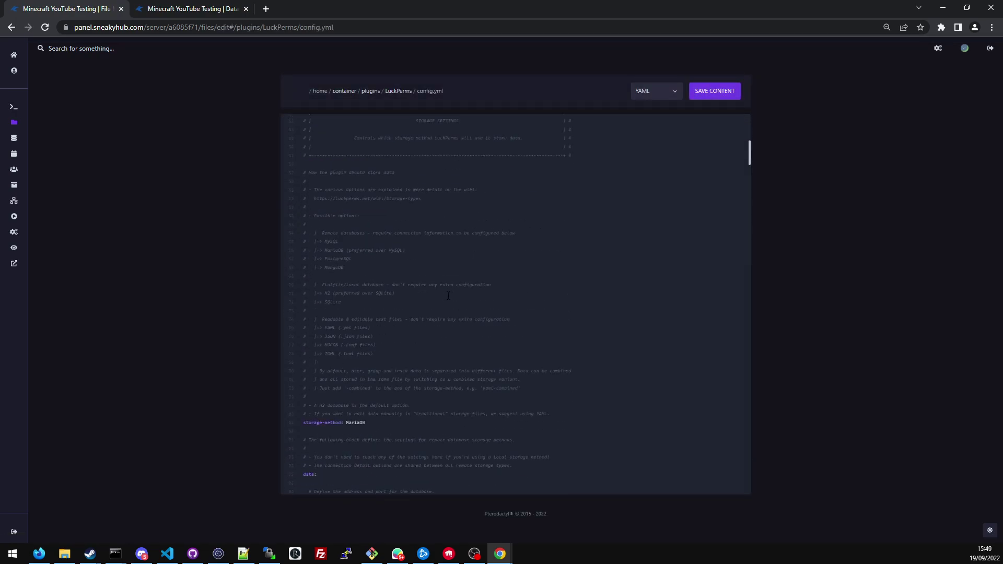
{"action": "scroll", "coordinate": [448, 296], "scroll_direction": "down", "scroll_amount": 6}
{"action": "scroll", "coordinate": [396, 267], "scroll_direction": "down", "scroll_amount": 4}
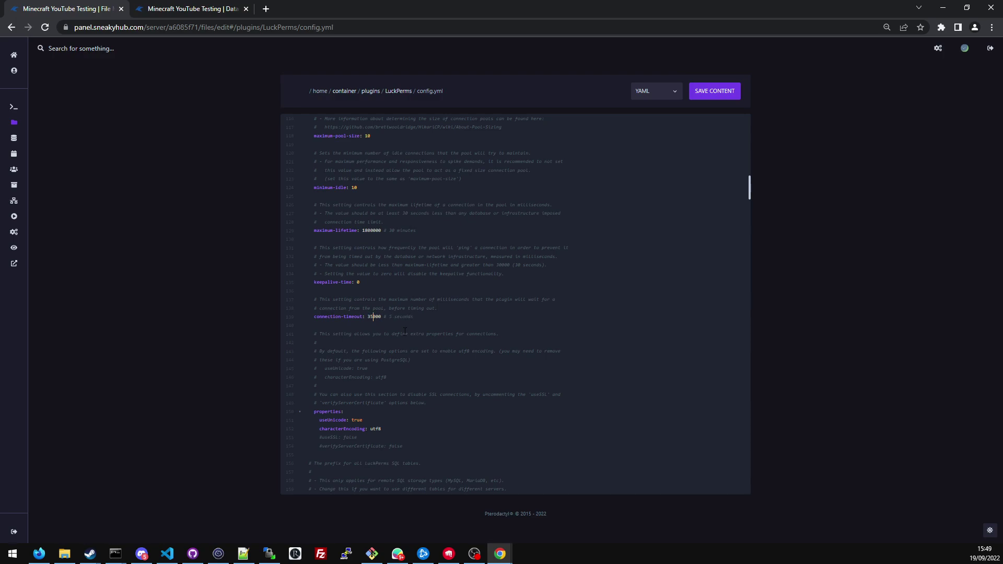
{"action": "key", "text": "BackSpace"}
{"action": "left_click", "coordinate": [714, 91]}
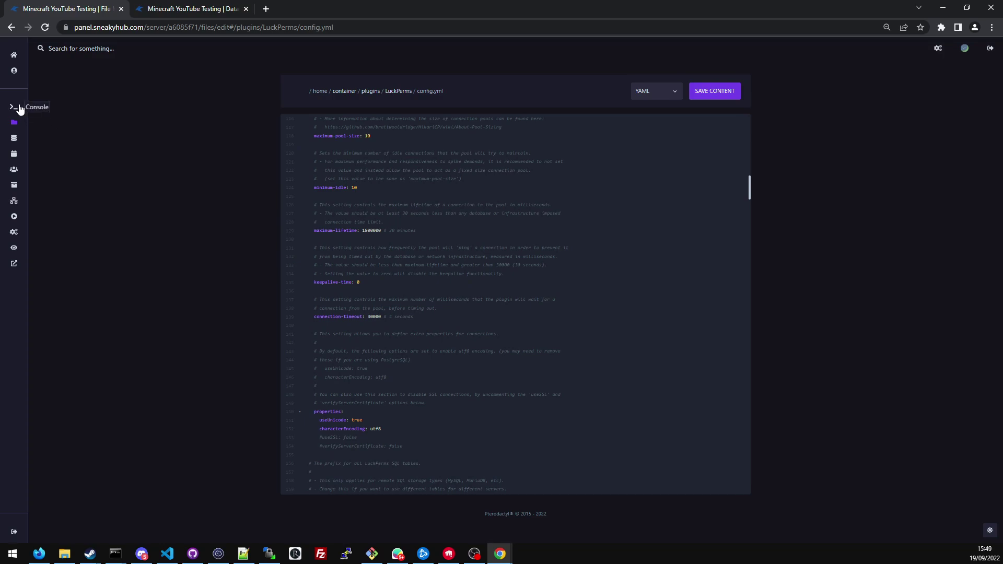
Step: Return to the console and start the Minecraft server again
{"action": "left_click", "coordinate": [19, 108]}
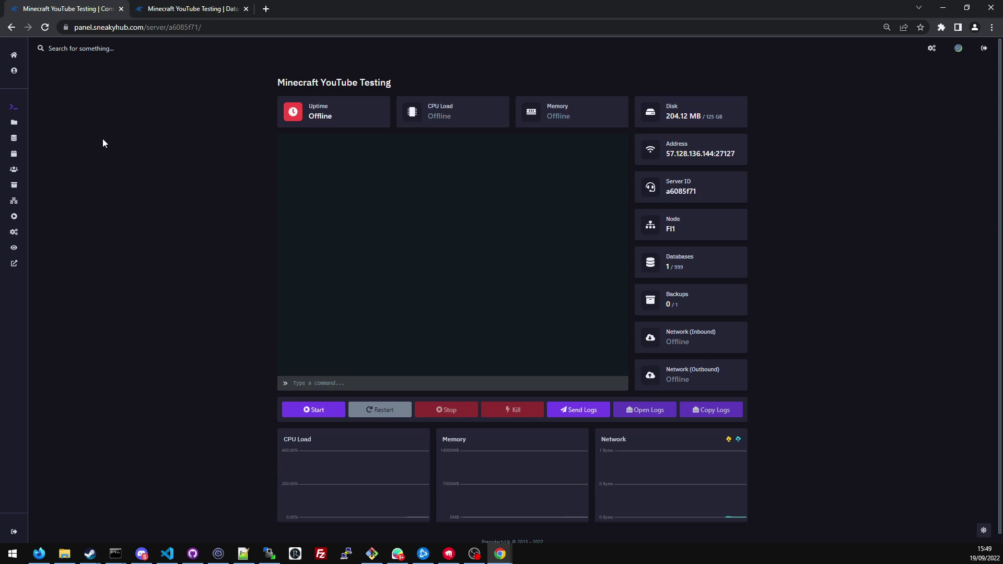
{"action": "left_click", "coordinate": [315, 410]}
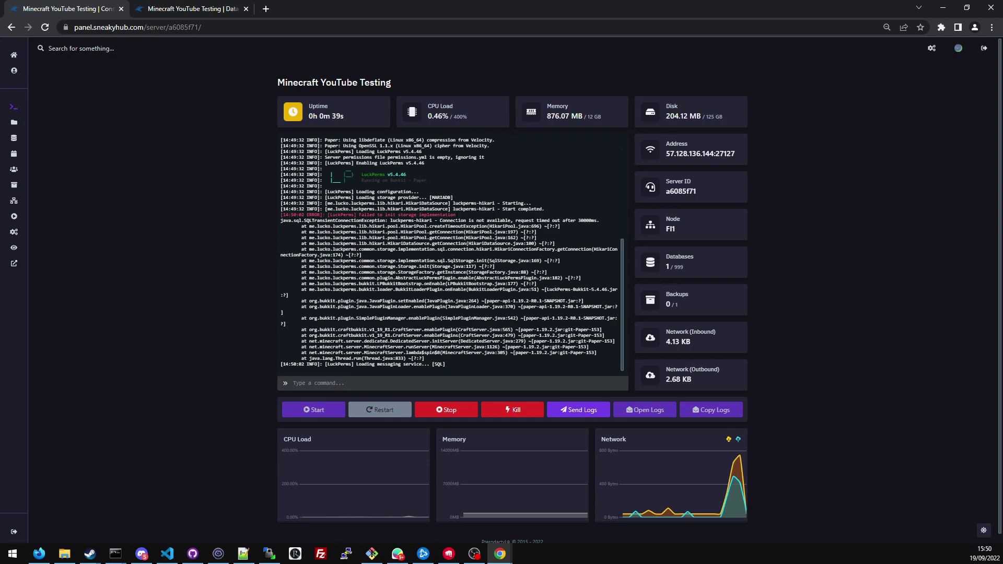
Step: Select the storage init error, the final log lines, and LuckPerms' 90536ms enable time
{"action": "left_click_drag", "start_coordinate": [456, 215], "coordinate": [360, 215]}
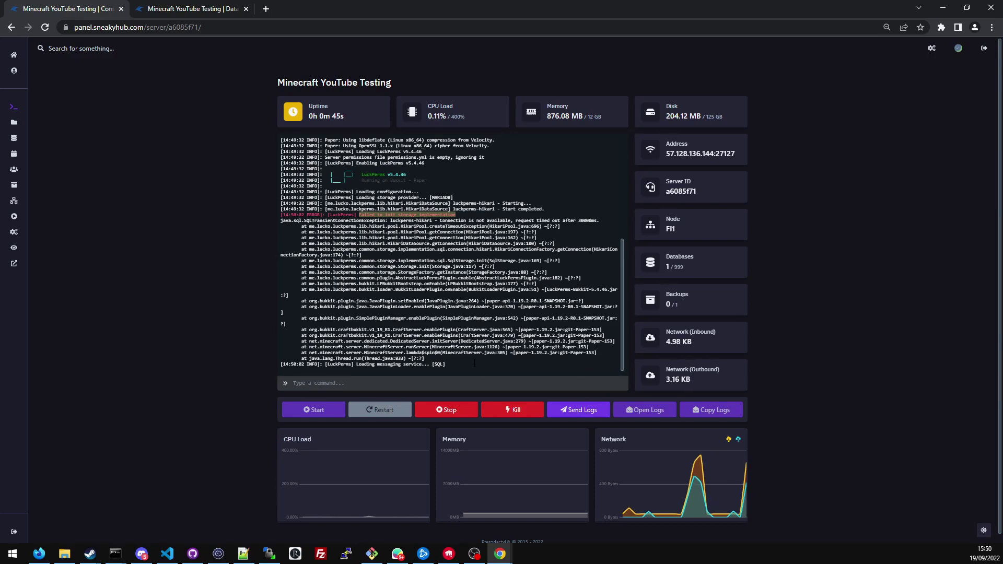
{"action": "left_click_drag", "start_coordinate": [474, 363], "coordinate": [279, 367]}
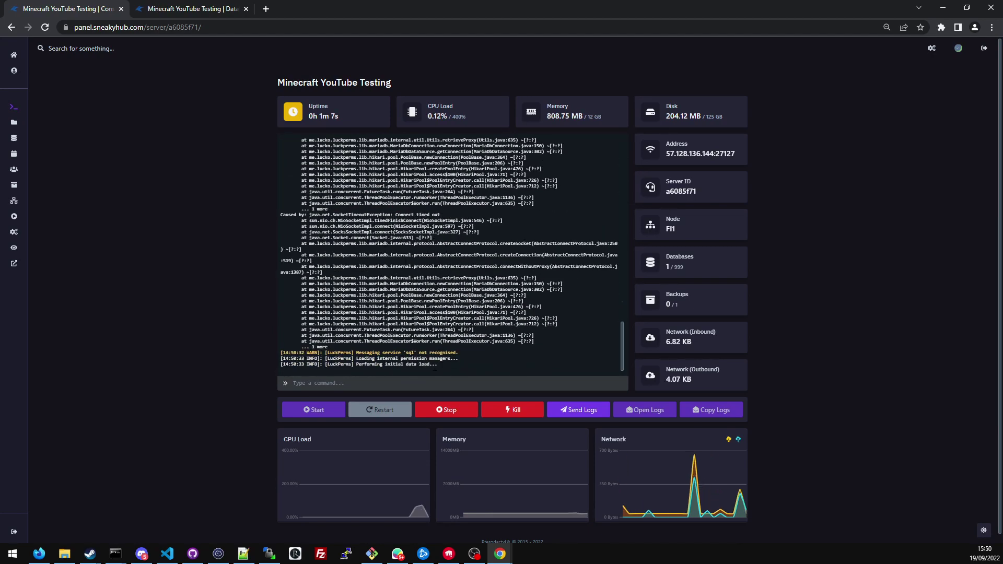
{"action": "left_click_drag", "start_coordinate": [439, 369], "coordinate": [282, 354]}
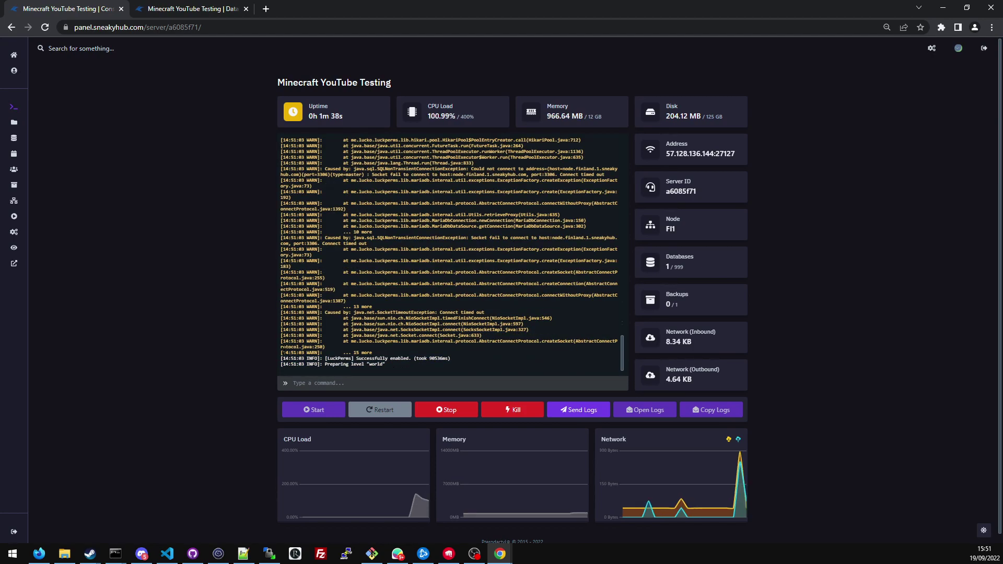
{"action": "left_click_drag", "start_coordinate": [427, 359], "coordinate": [449, 358]}
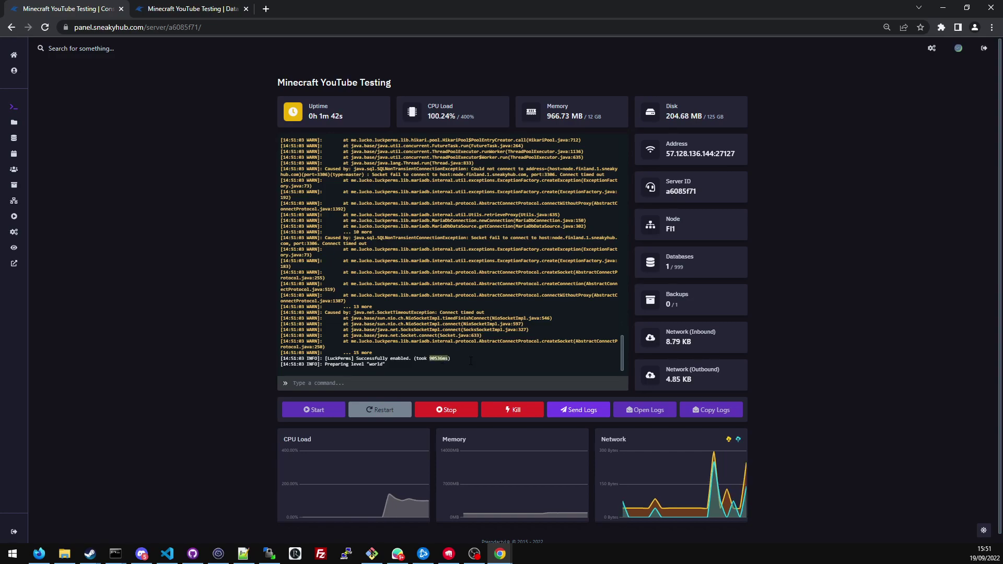